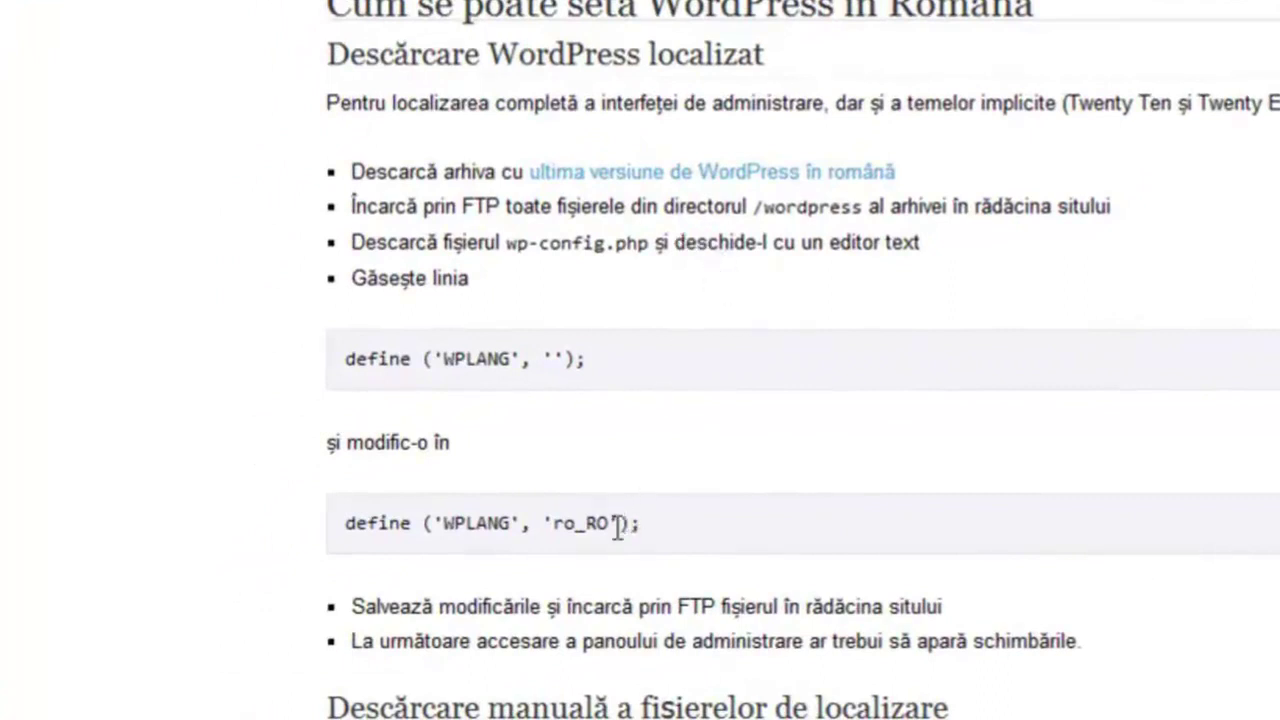
# Follow the latest Romanian version link from the WordPress localization page and download the 3.5 release as a zip archive.
pyautogui.moveTo(619, 523); pyautogui.dragTo(558, 508)
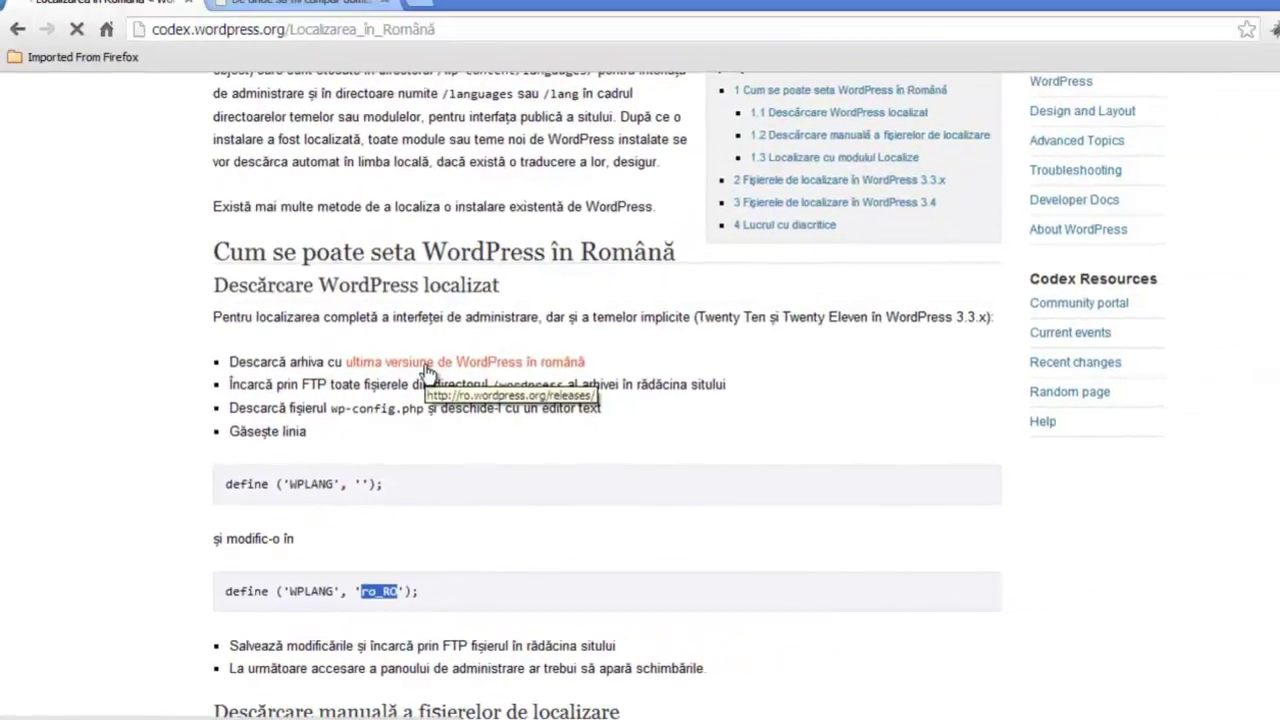
pyautogui.click(652, 188)
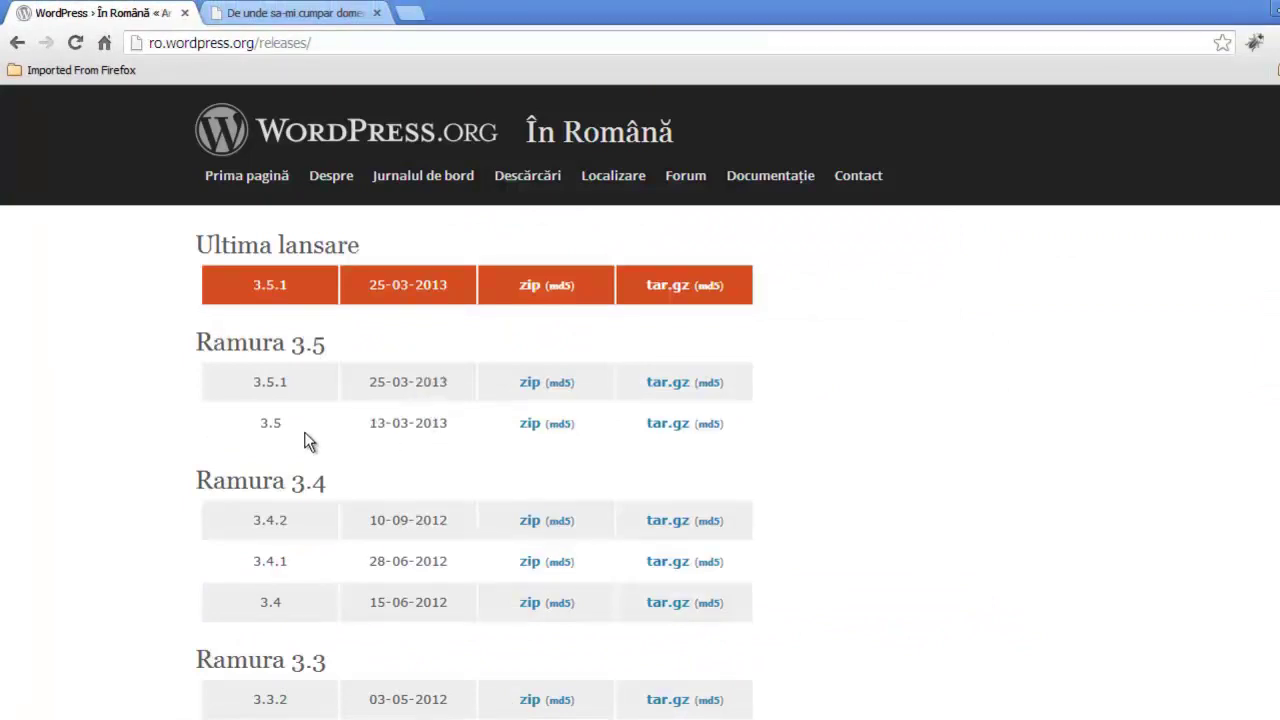
pyautogui.click(529, 430)
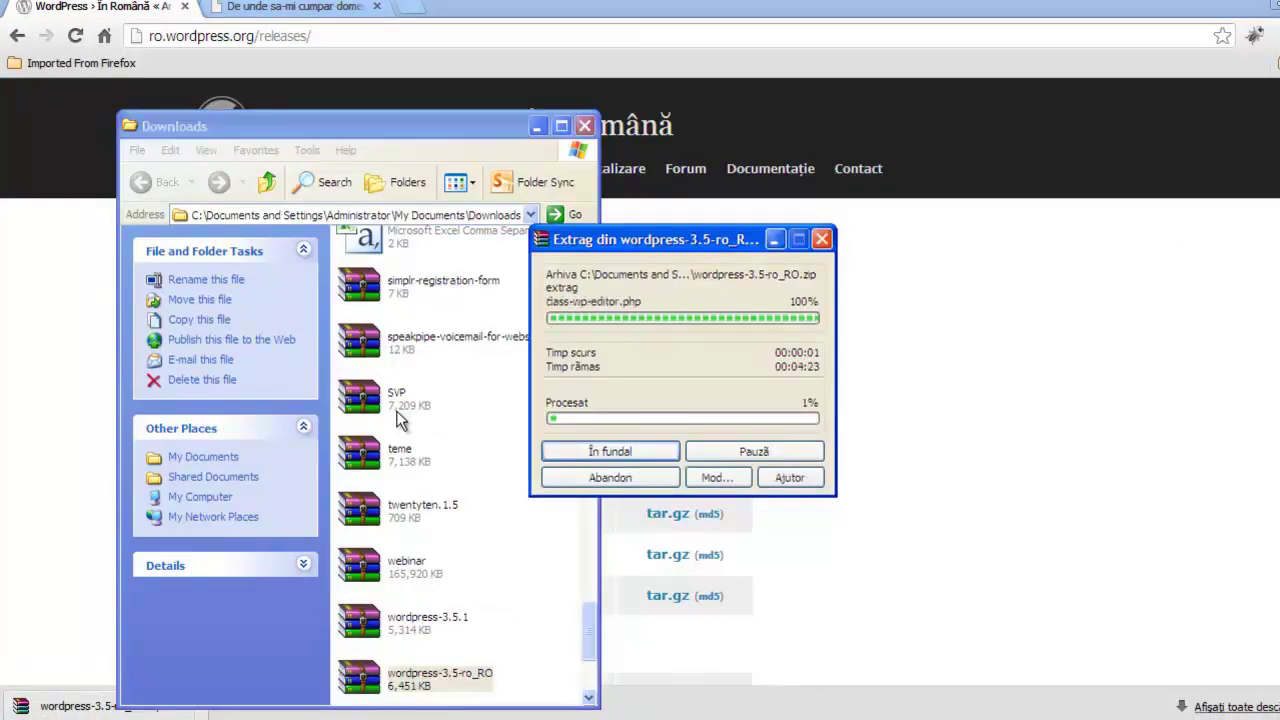
# In the Downloads folder, open the wp-content folder of the extracted WordPress archive and locate its languages folder.
pyautogui.click(591, 697)
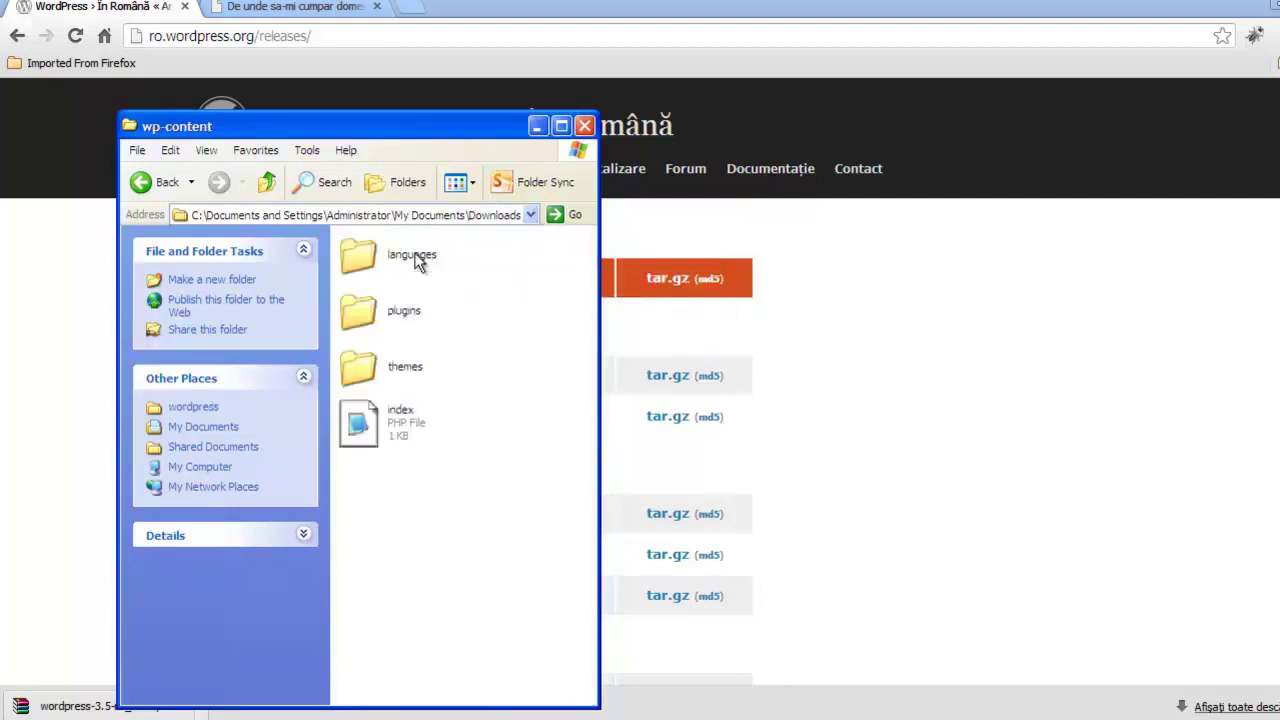
pyautogui.click(415, 255)
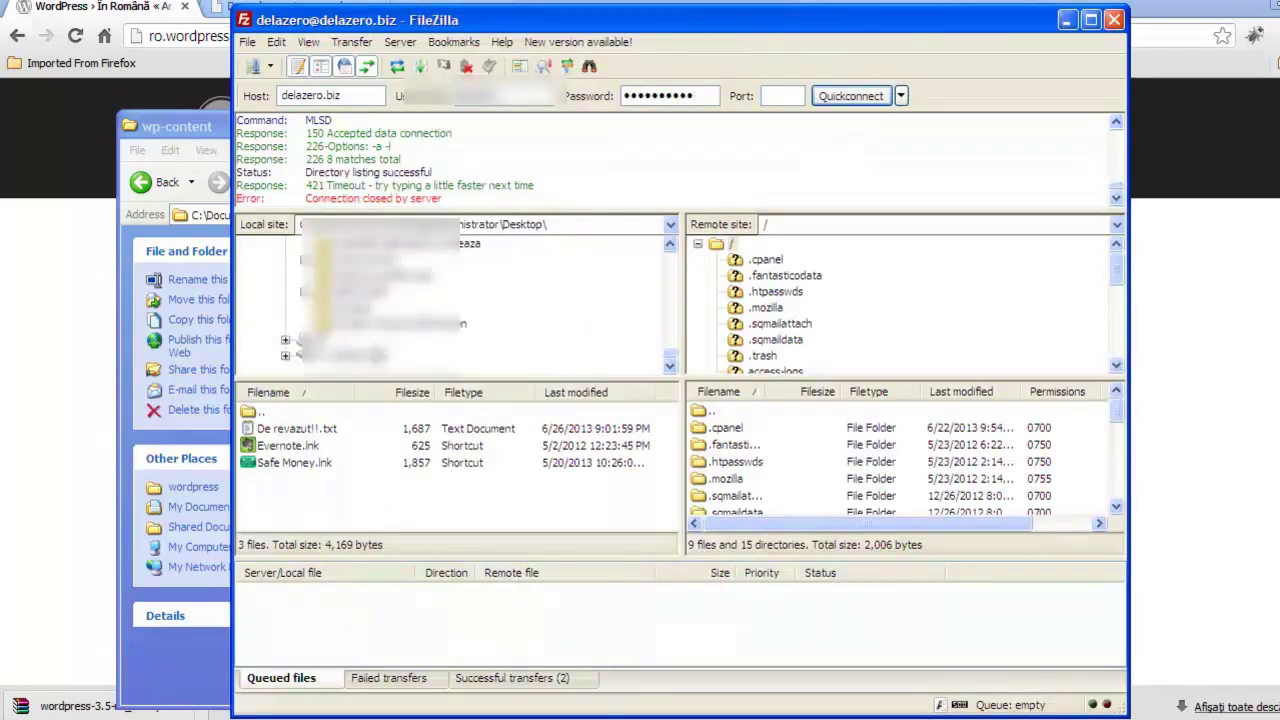
# Switch to FileZilla and browse the local files to My Documents\Downloads.
pyautogui.doubleClick(325, 95)
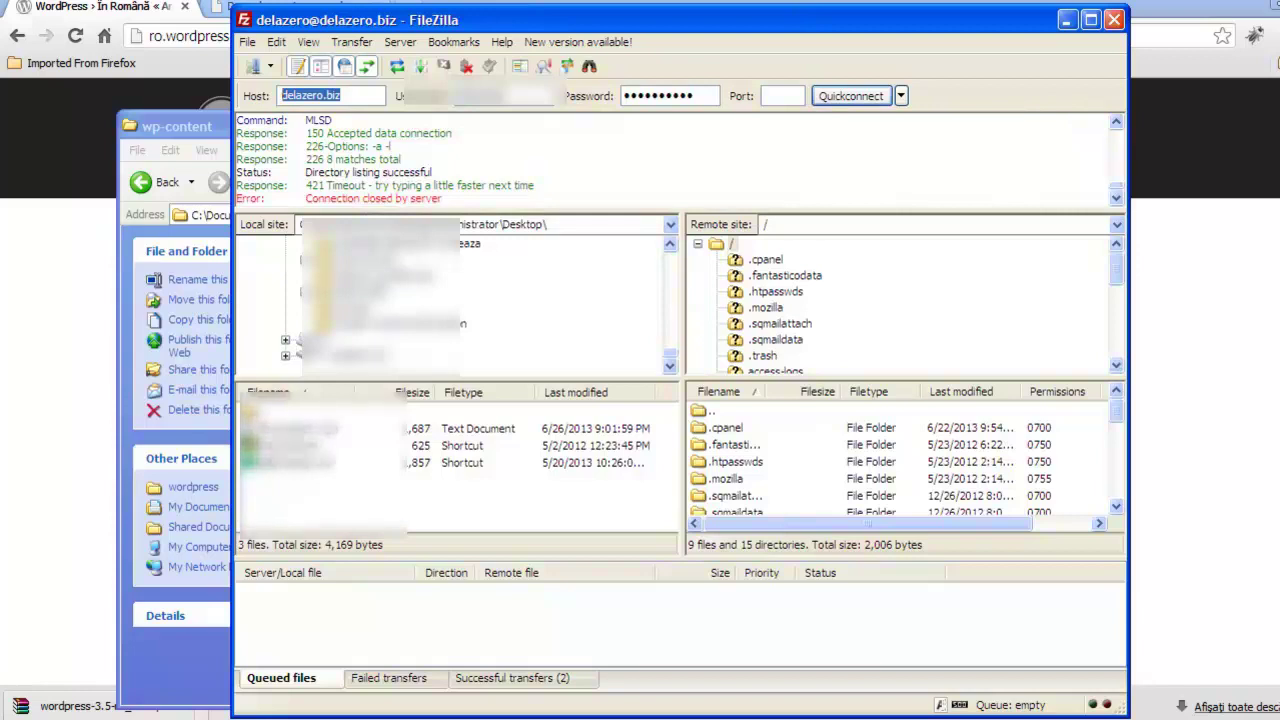
pyautogui.click(282, 253)
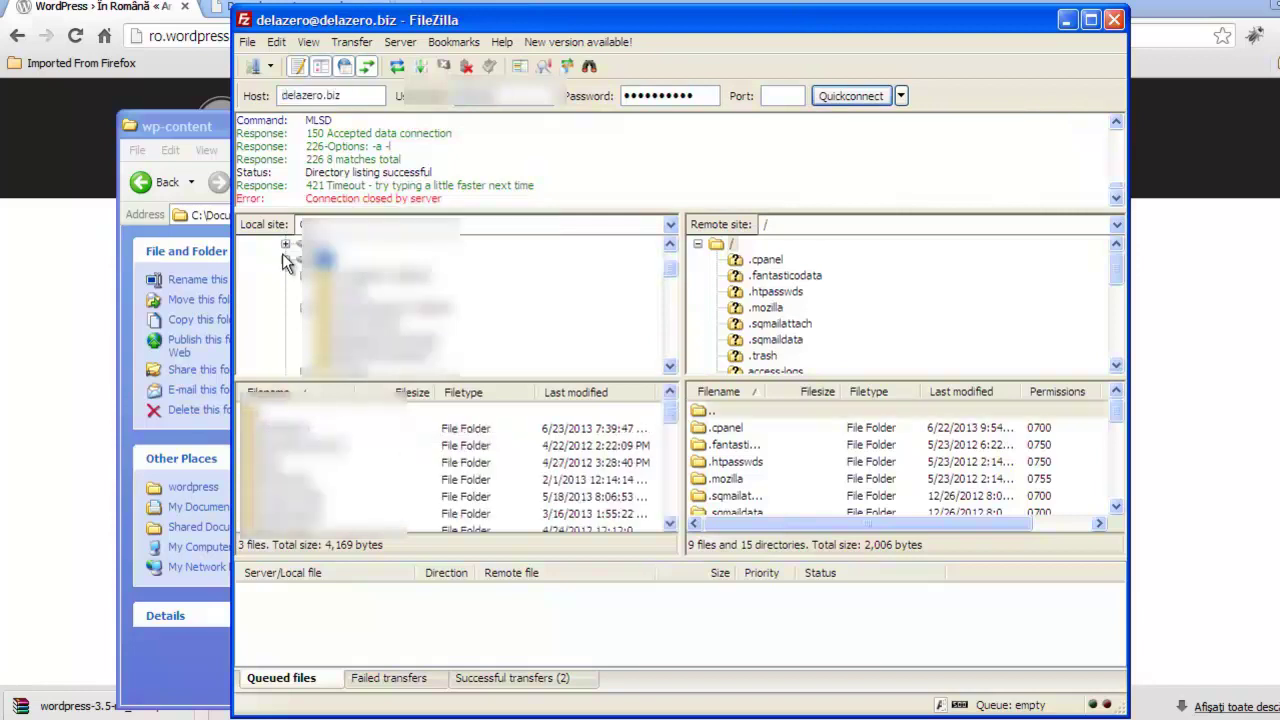
pyautogui.click(669, 246)
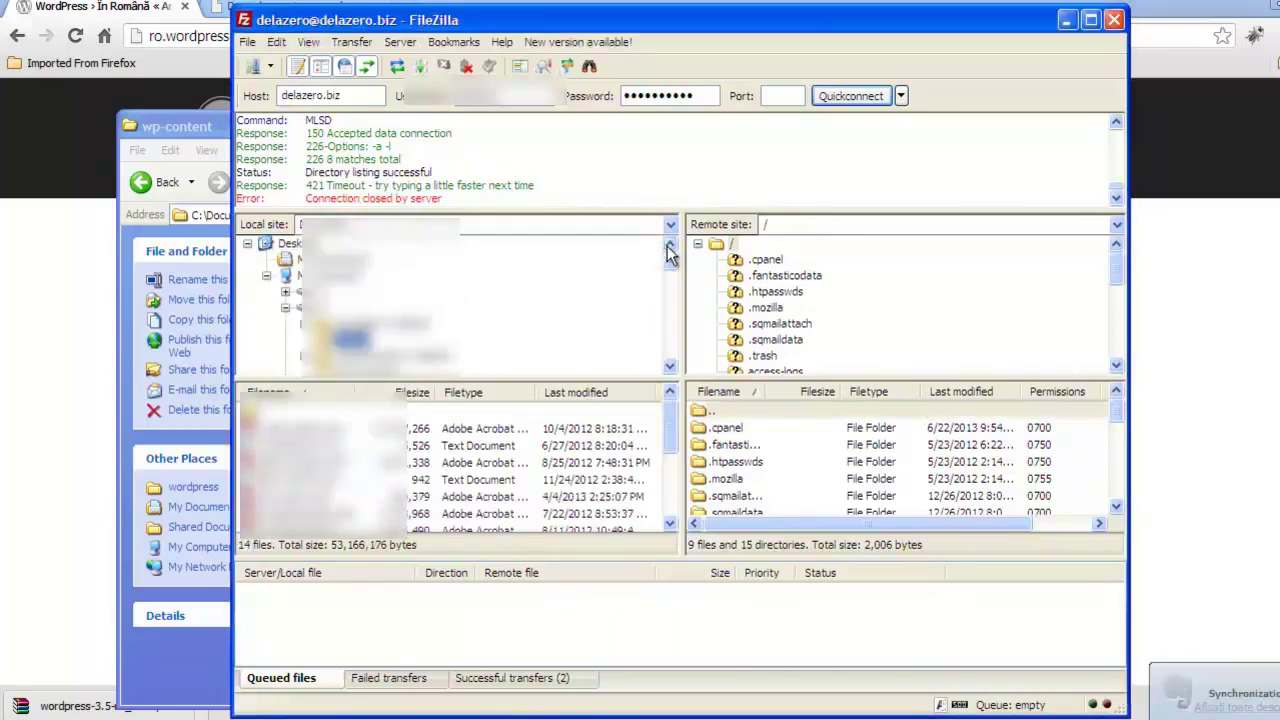
pyautogui.click(293, 259)
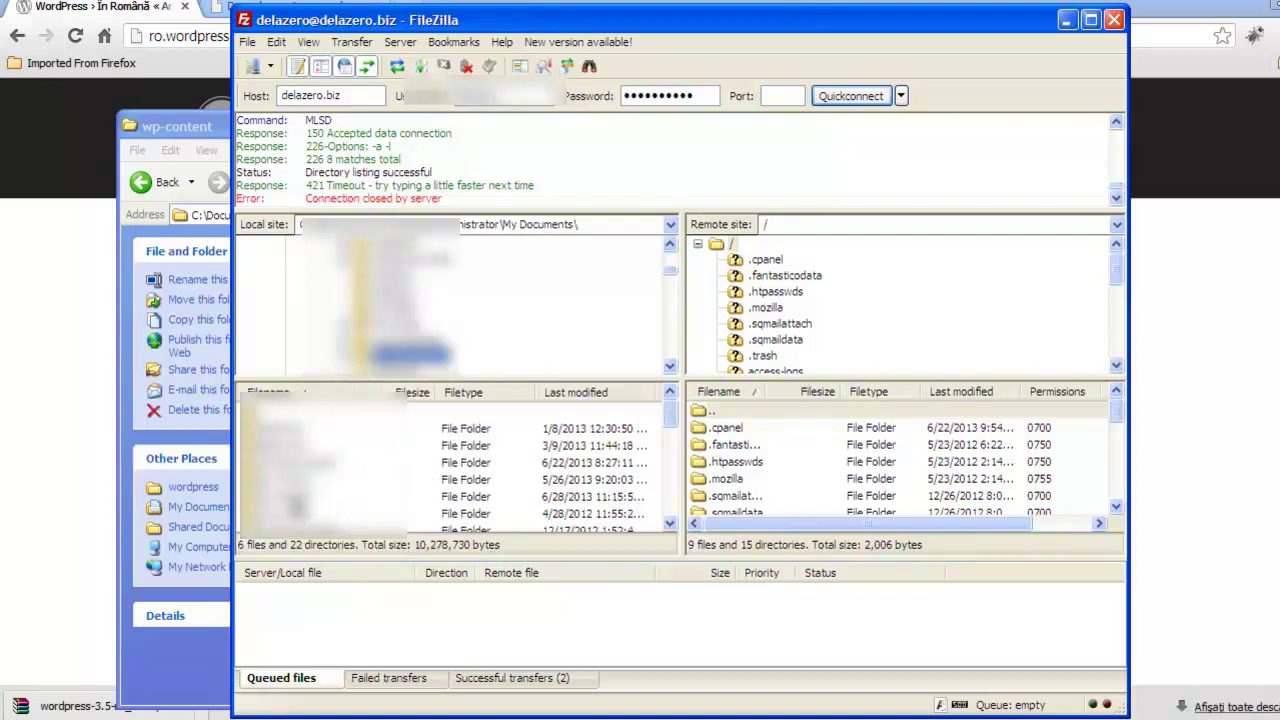
pyautogui.click(300, 496)
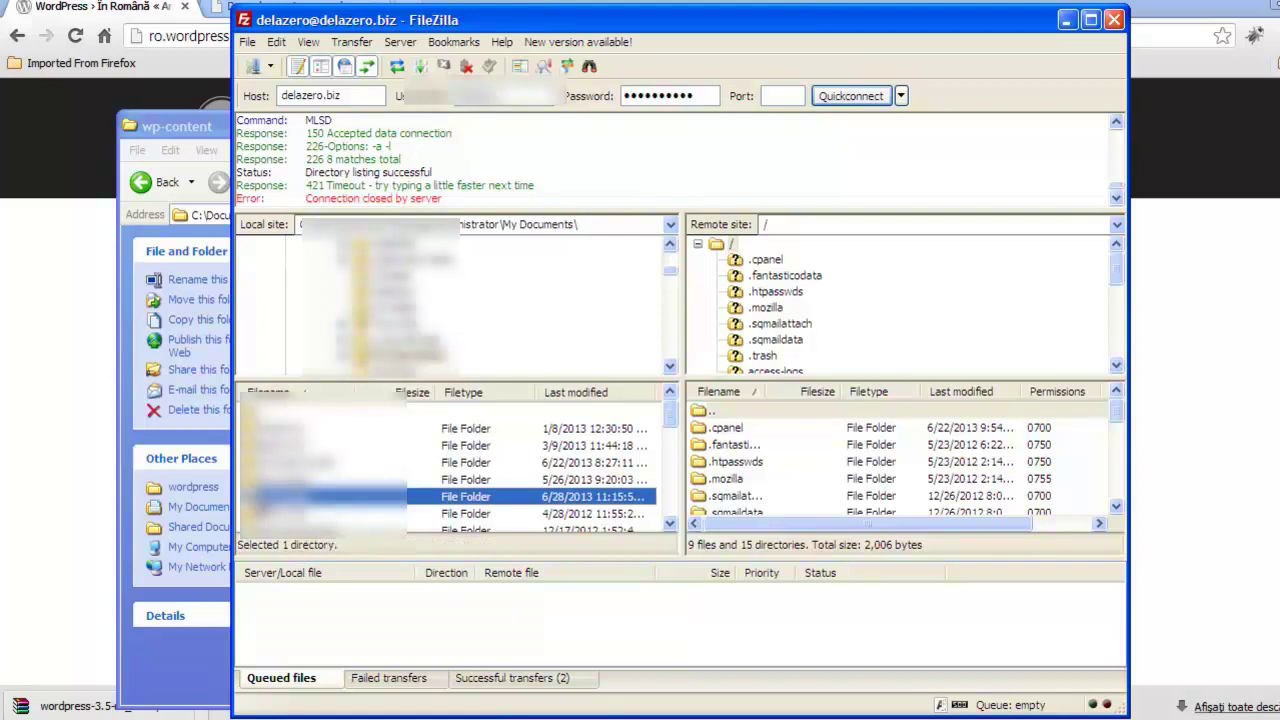
pyautogui.doubleClick(300, 496)
# Open the local wordpress\wp-content folder and select its languages folder.
pyautogui.scroll(-1, 300, 460)
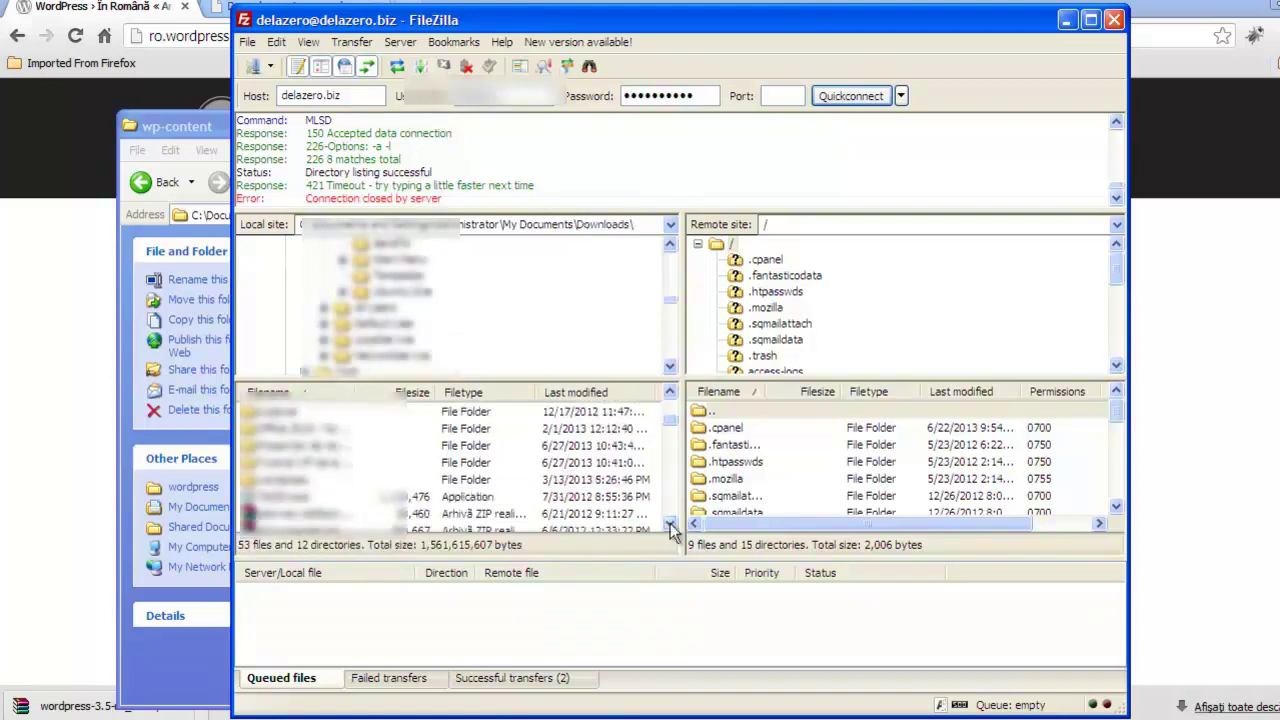
pyautogui.click(300, 428)
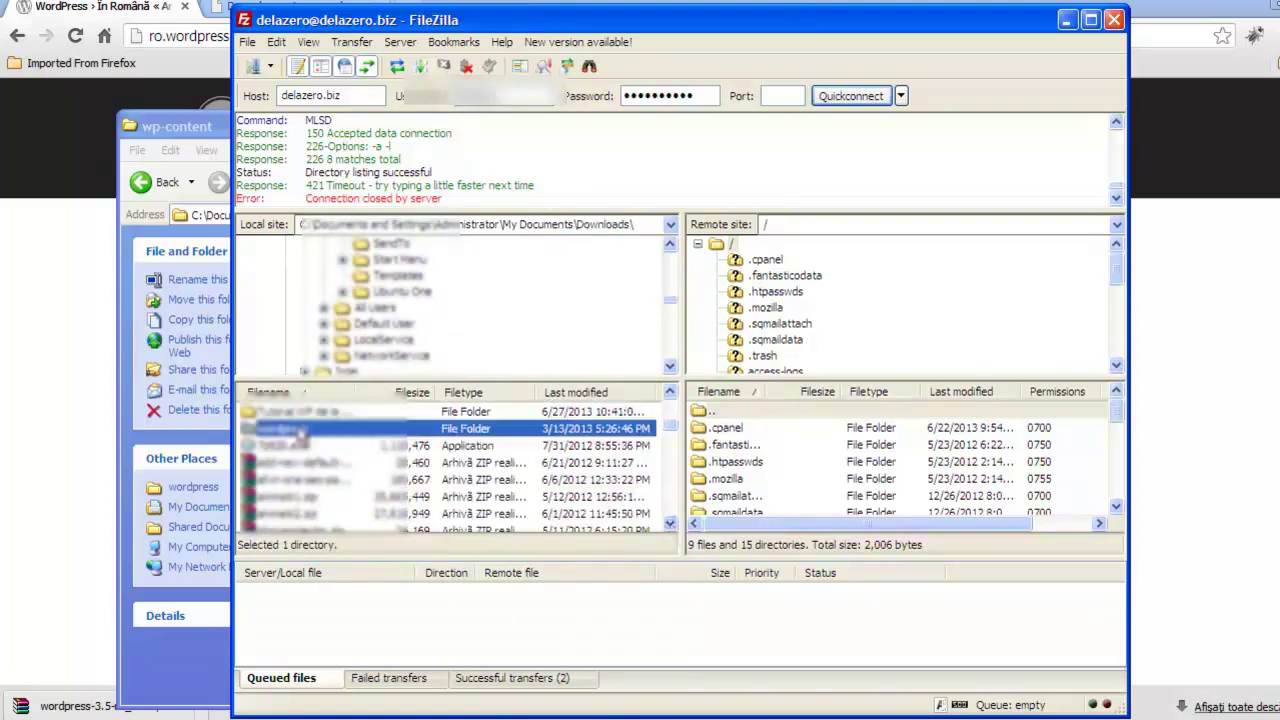
pyautogui.doubleClick(258, 430)
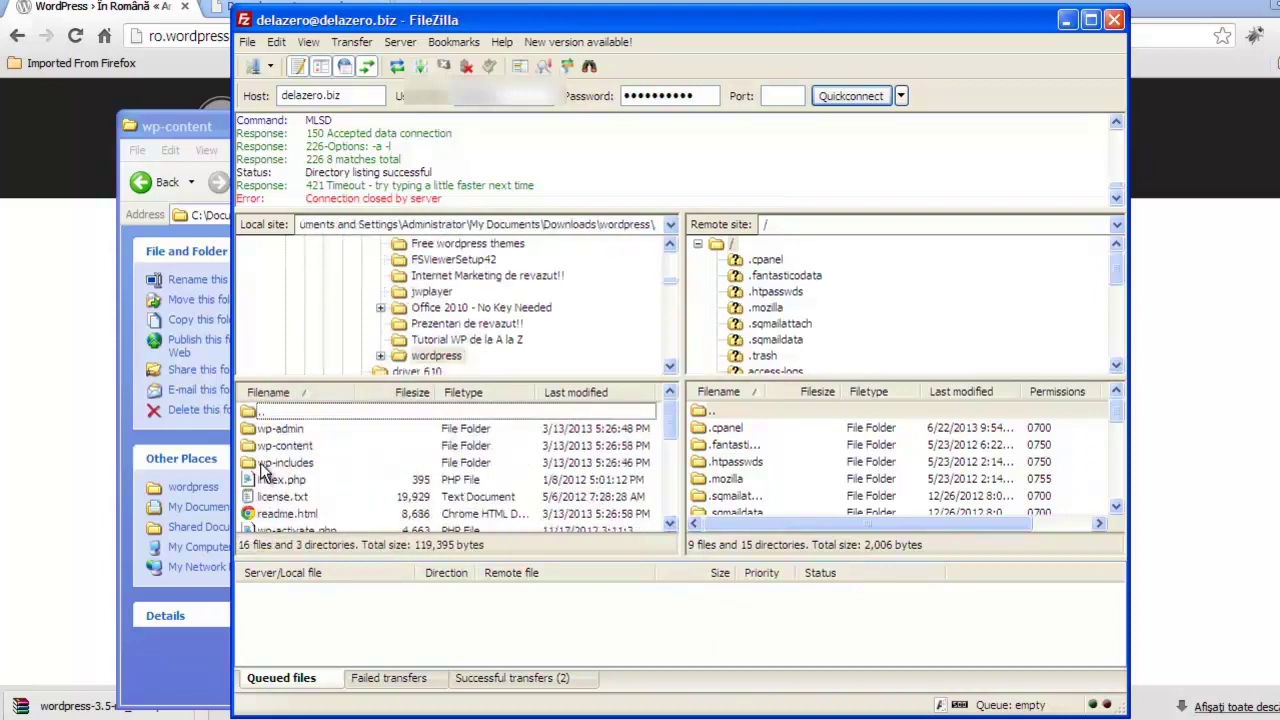
pyautogui.doubleClick(252, 445)
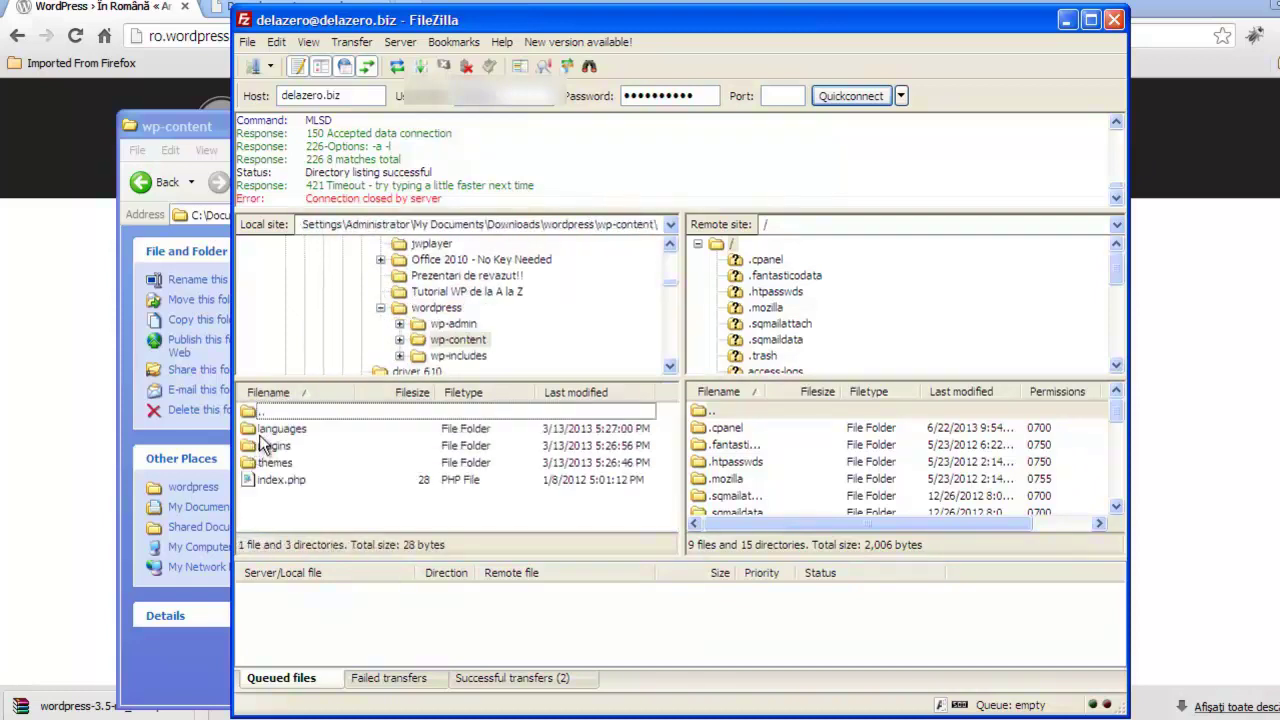
pyautogui.click(262, 432)
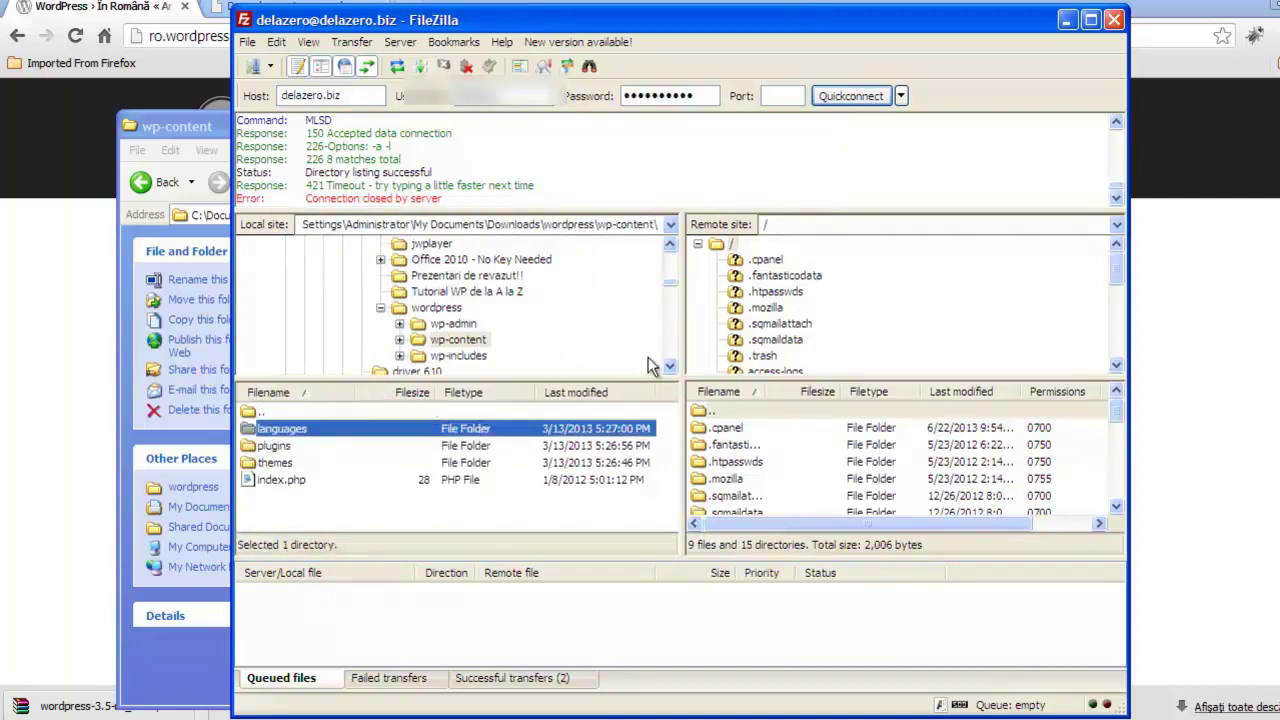
# Open the /public_html/wp-content folder on the server.
pyautogui.doubleClick(716, 405)
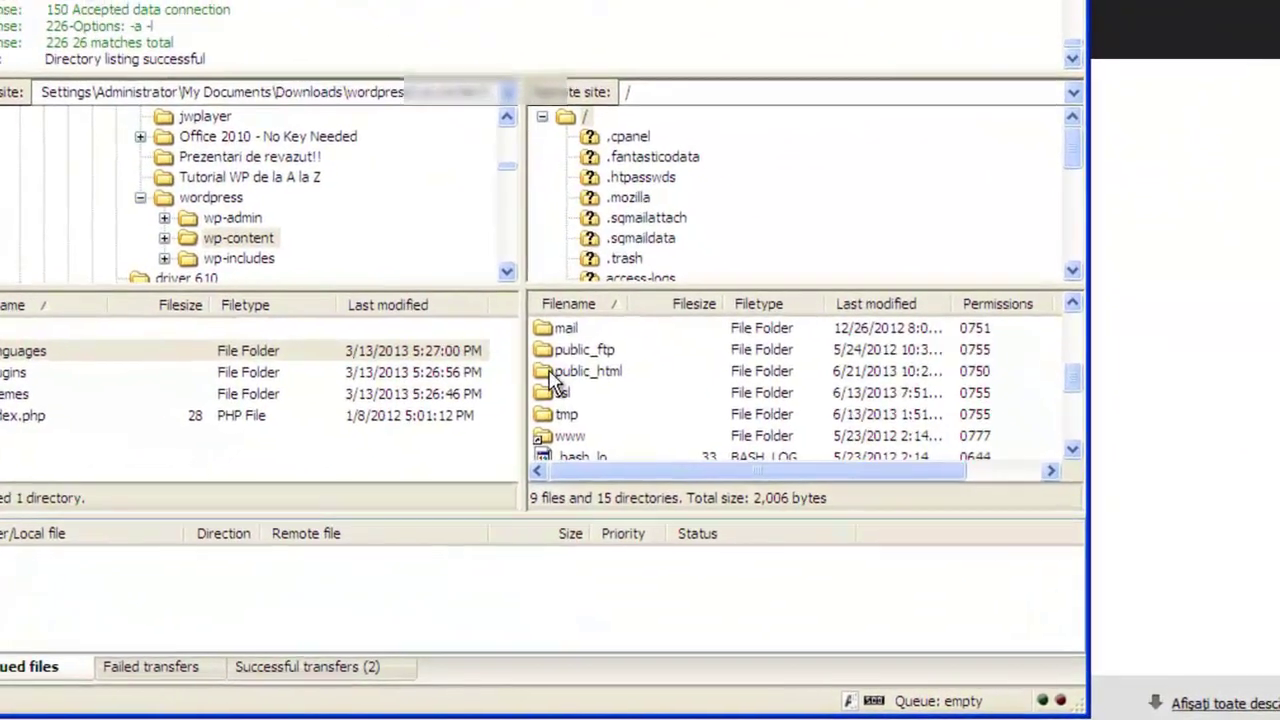
pyautogui.doubleClick(548, 372)
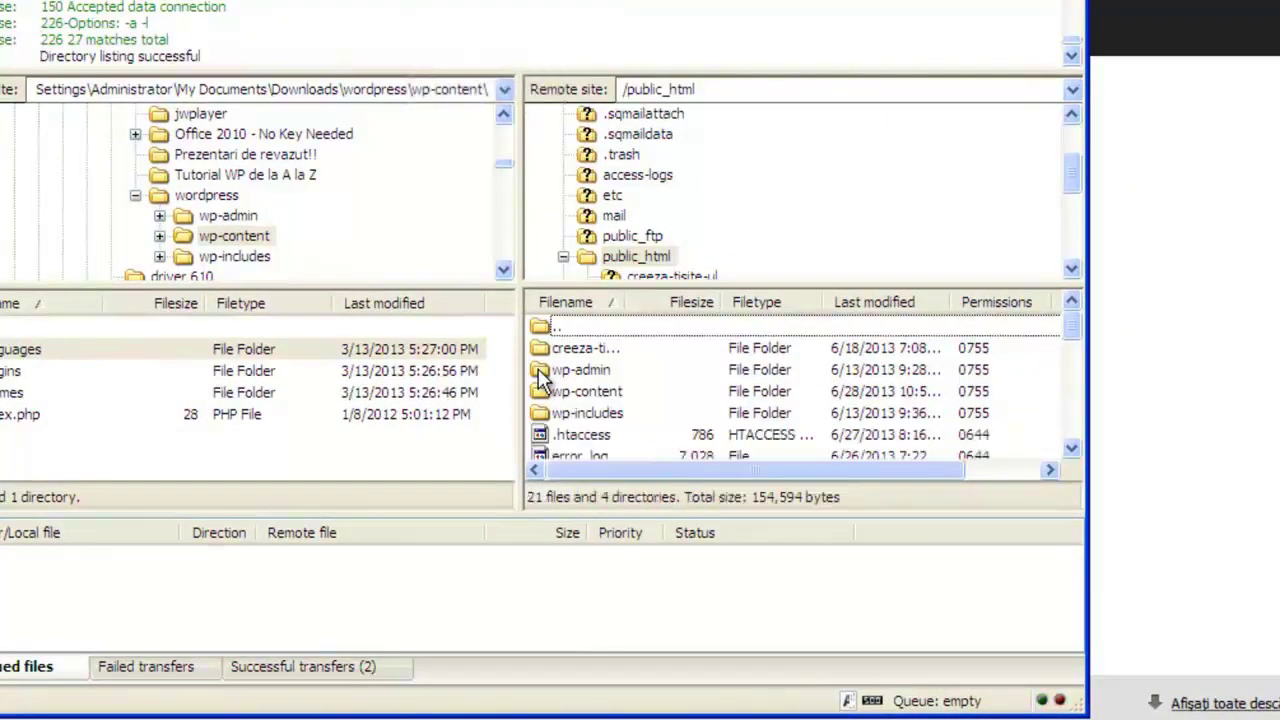
pyautogui.doubleClick(550, 392)
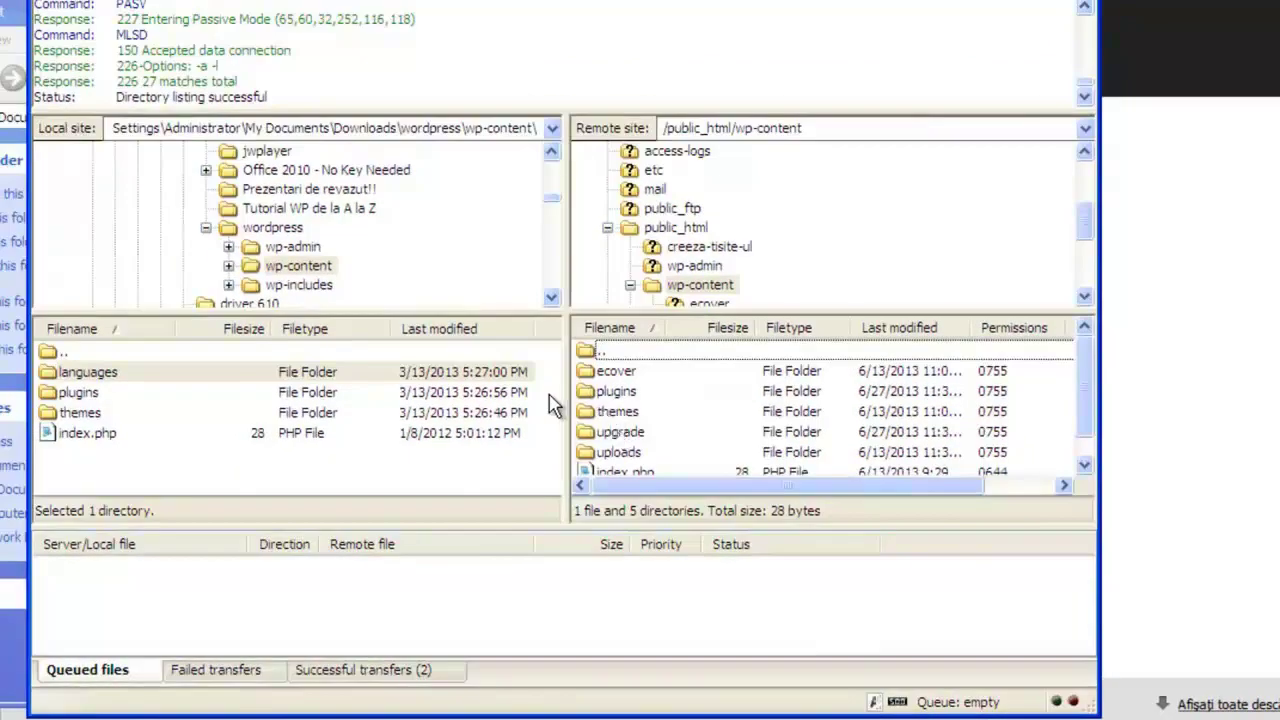
# Upload the local languages folder to the server's wp-content folder and open the uploaded copy.
pyautogui.click(216, 375)
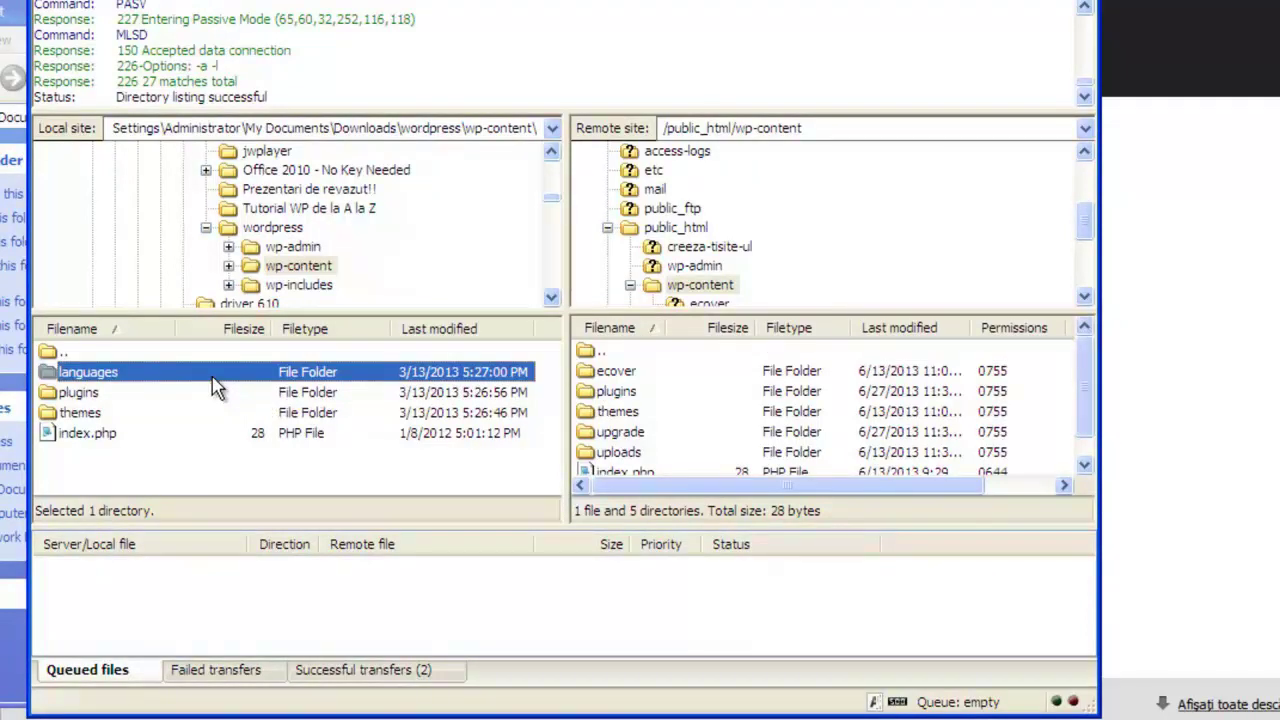
pyautogui.rightClick(216, 388)
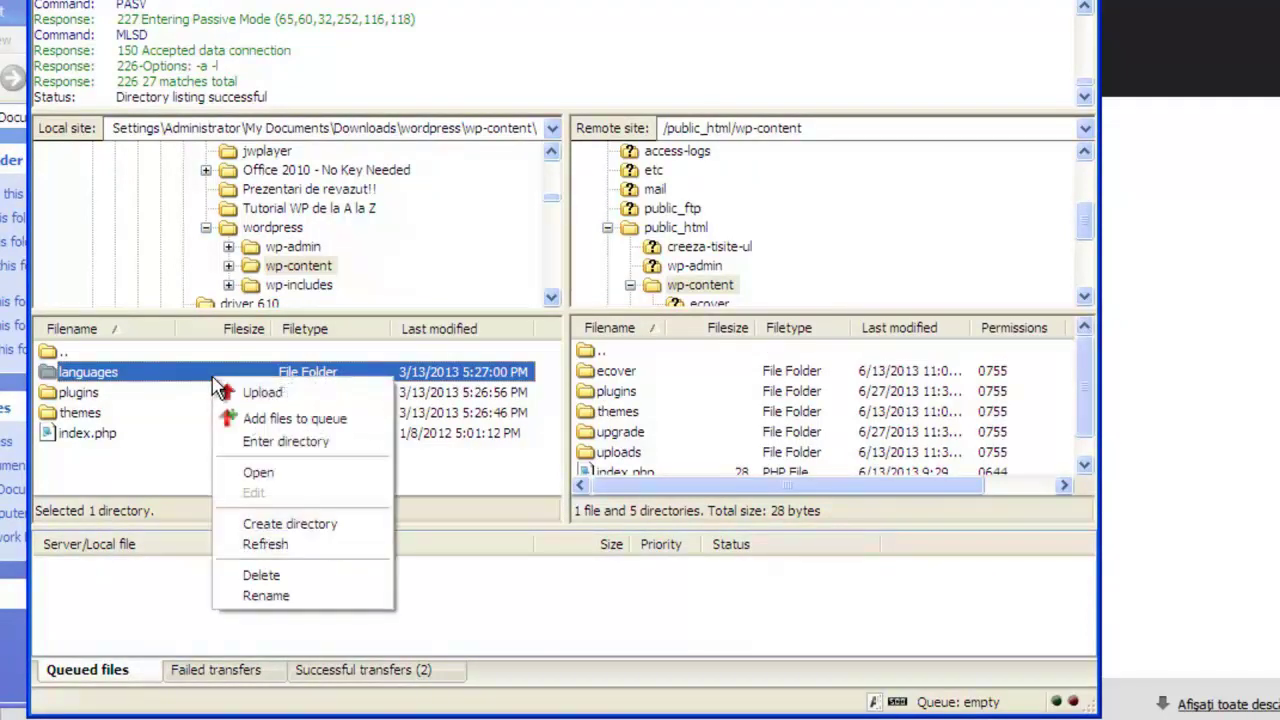
pyautogui.click(262, 393)
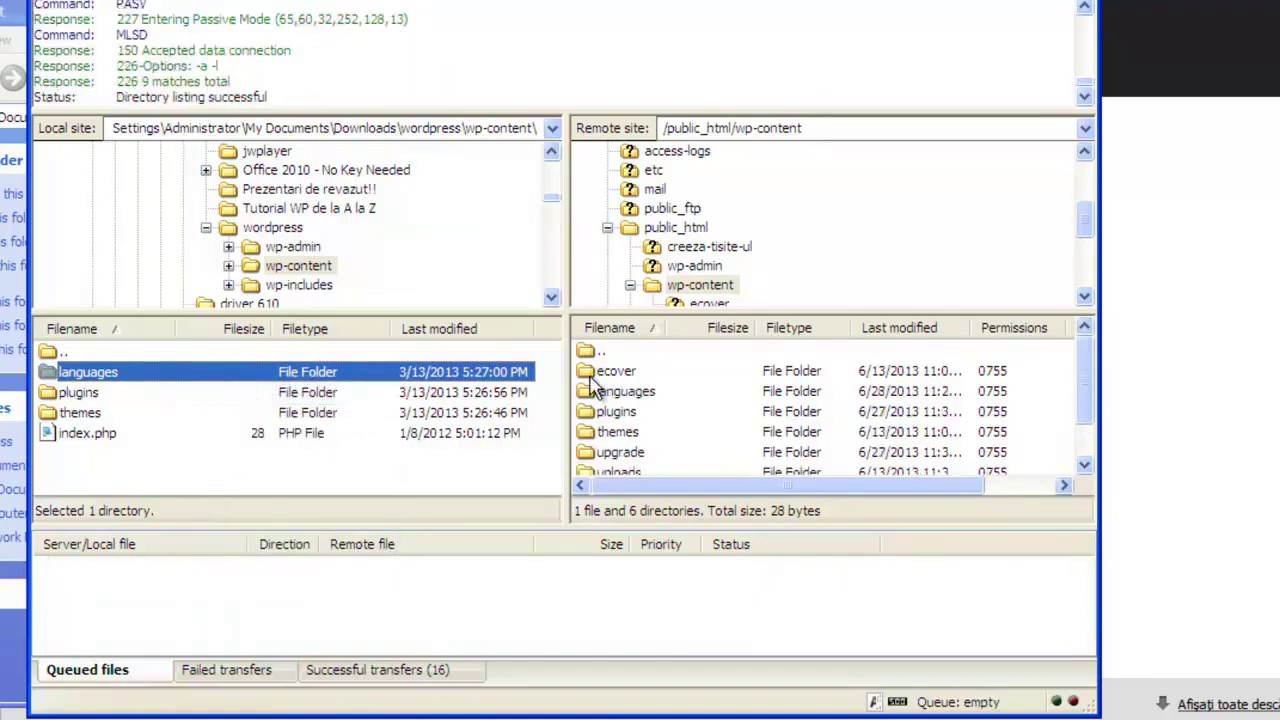
pyautogui.click(605, 392)
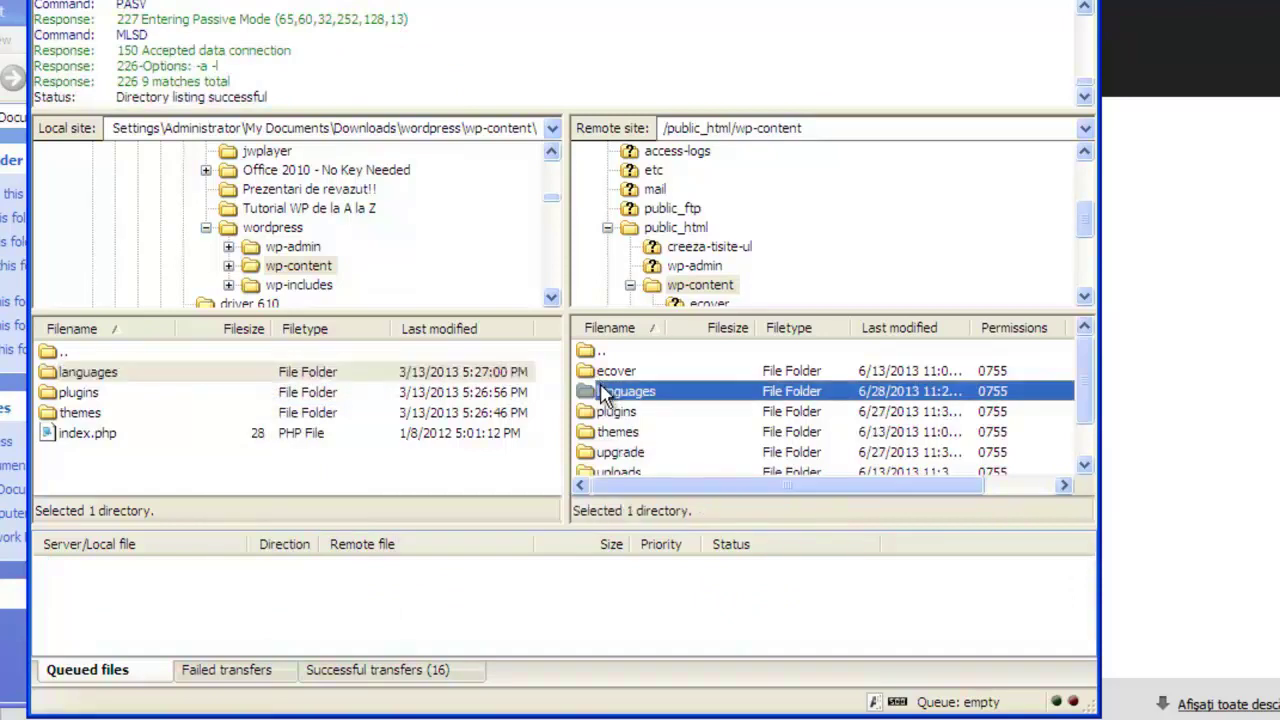
pyautogui.doubleClick(586, 394)
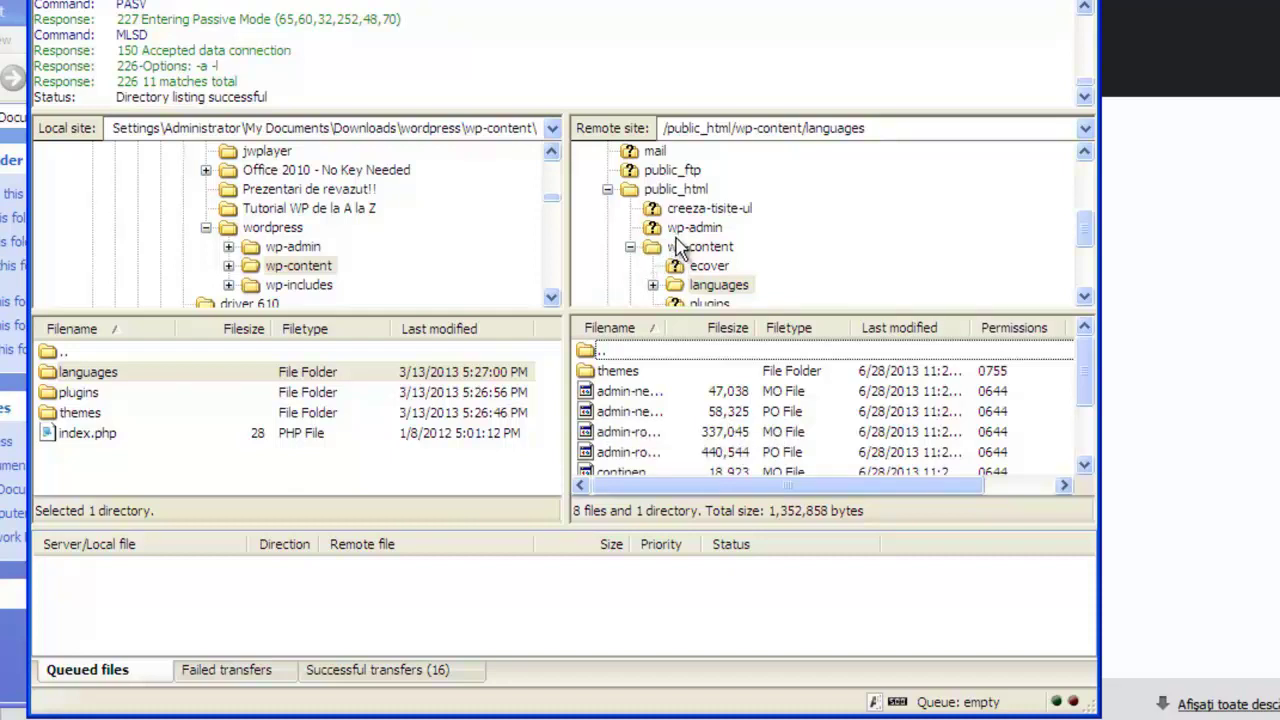
# Return to /public_html on the server and download wp-config.php to the current local folder.
pyautogui.doubleClick(660, 189)
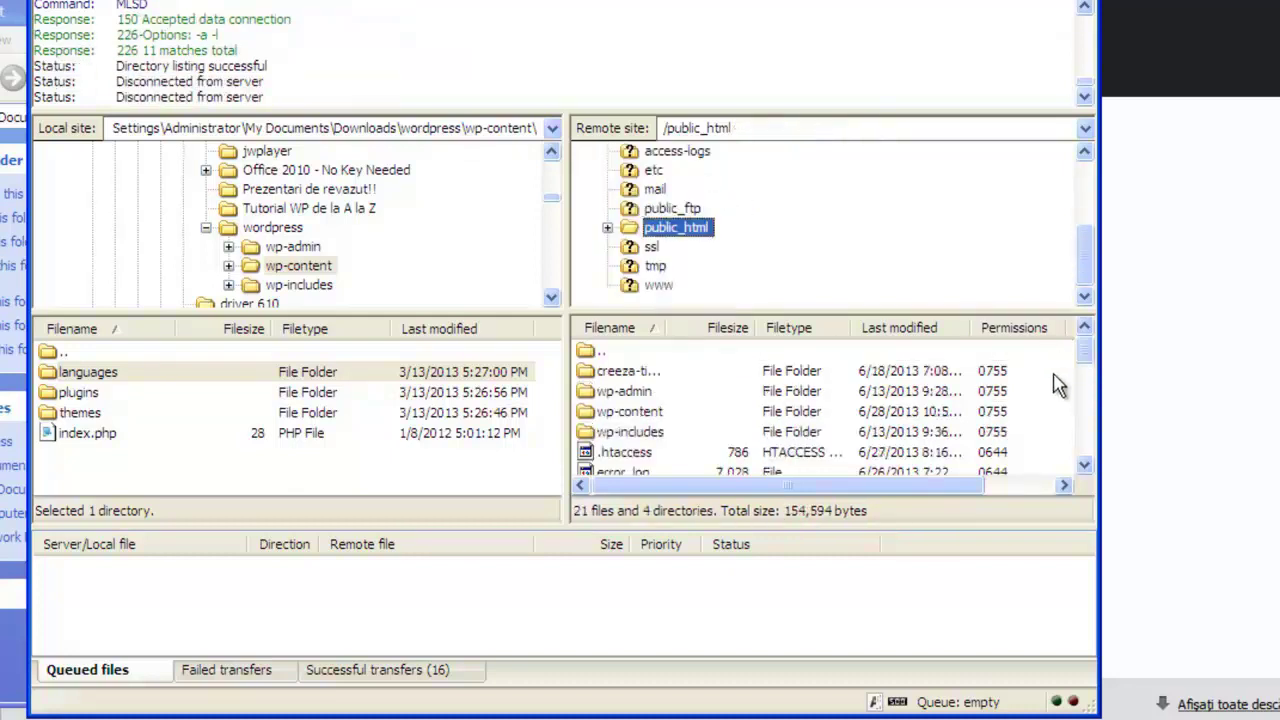
pyautogui.moveTo(1095, 372); pyautogui.dragTo(1087, 418)
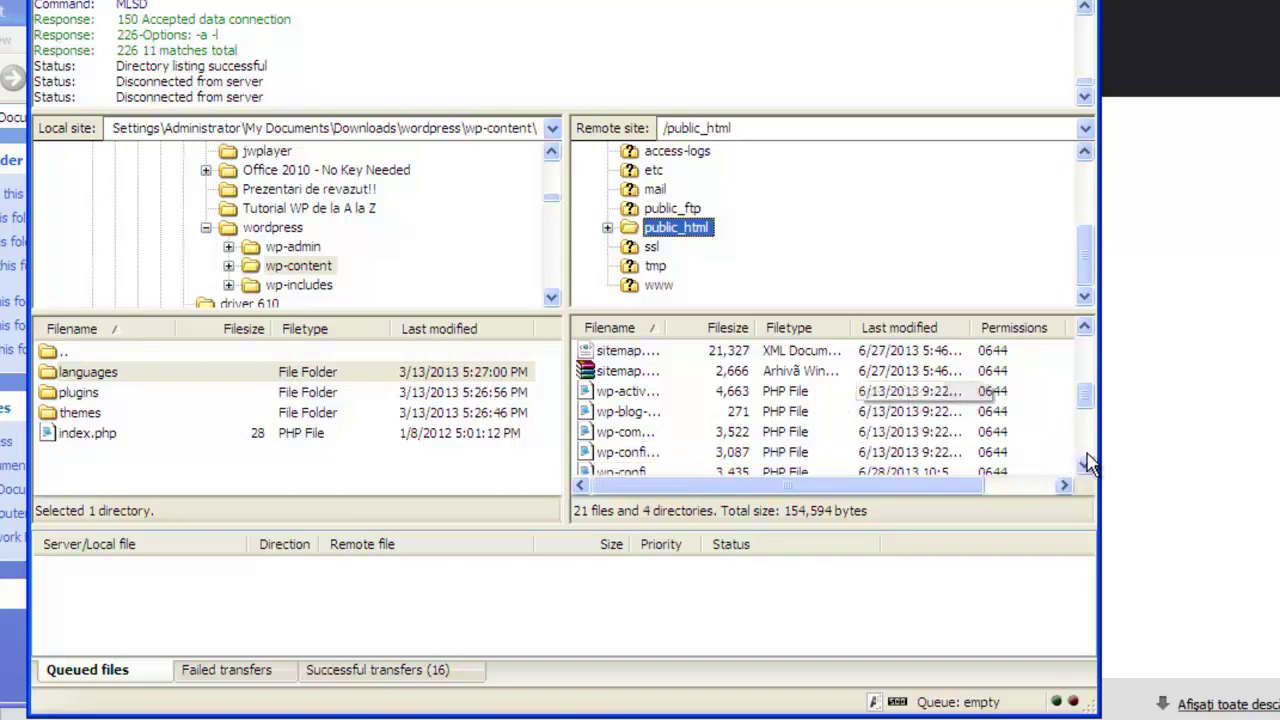
pyautogui.scroll(-1, 660, 420)
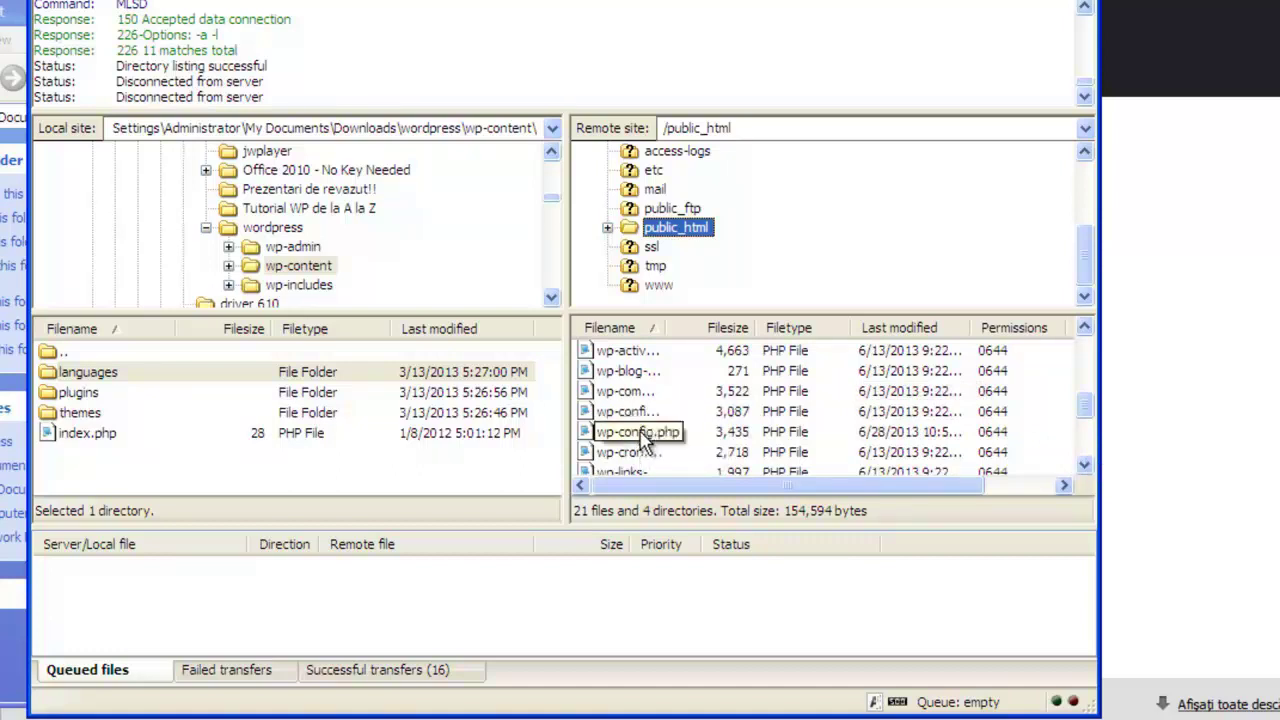
pyautogui.rightClick(641, 440)
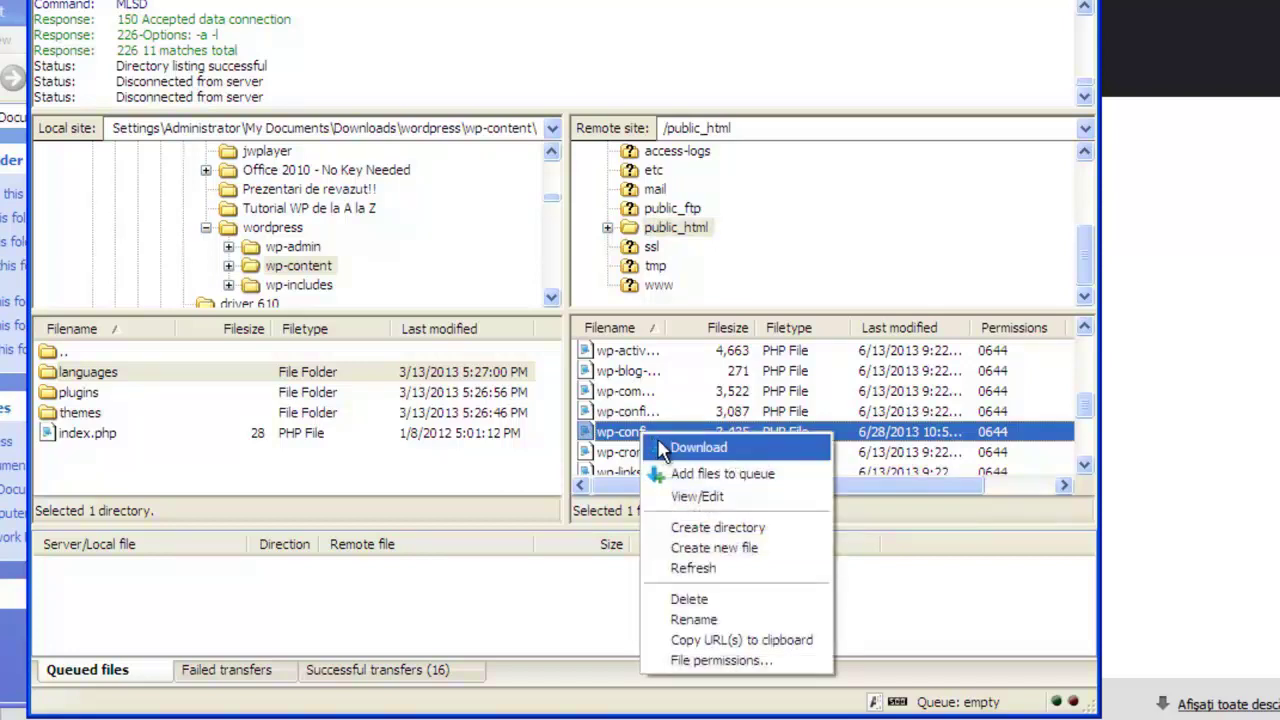
pyautogui.click(664, 450)
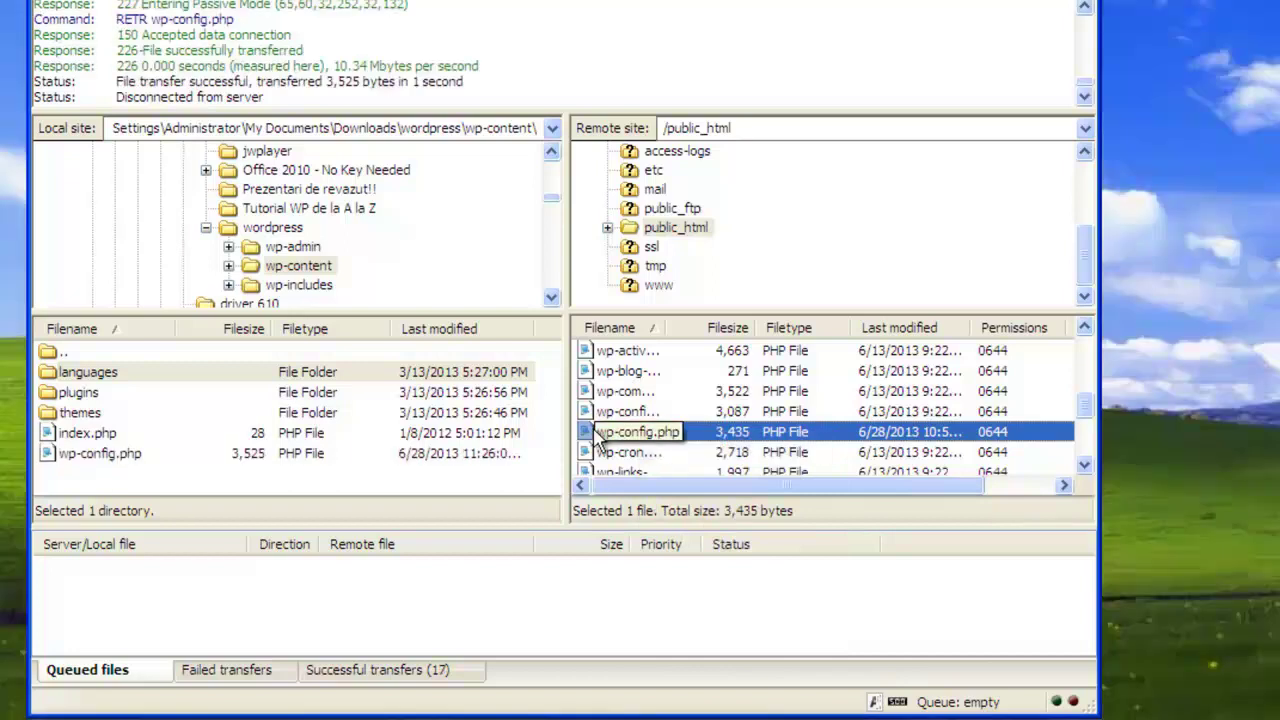
# Copy wp-config.php from the server to the Windows desktop and open that copy in Notepad.
pyautogui.moveTo(600, 440); pyautogui.dragTo(1152, 458)
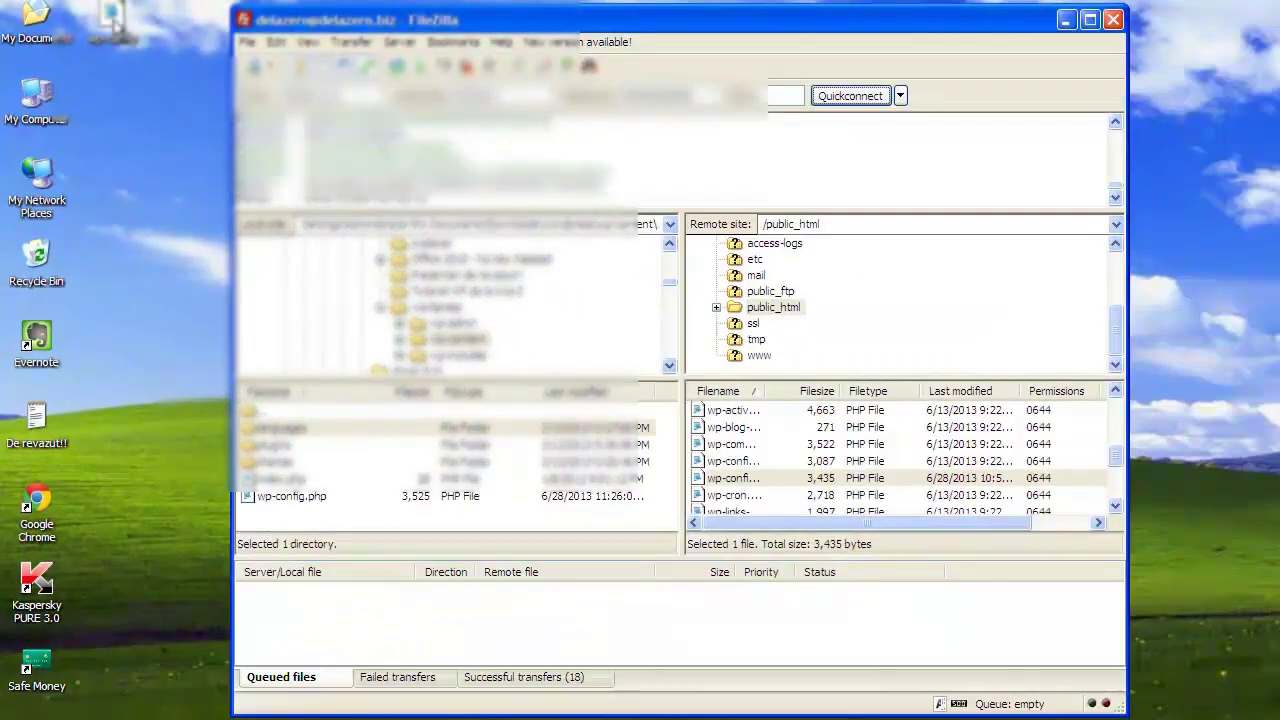
pyautogui.click(113, 24)
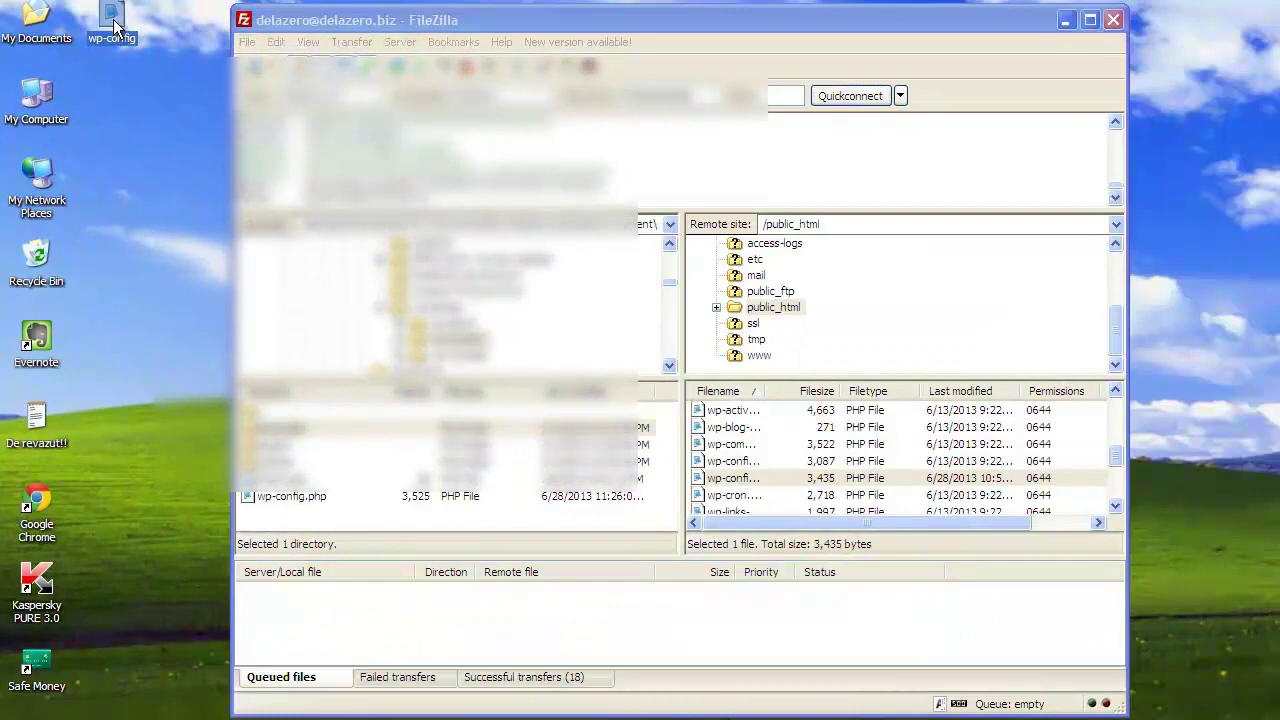
pyautogui.doubleClick(113, 24)
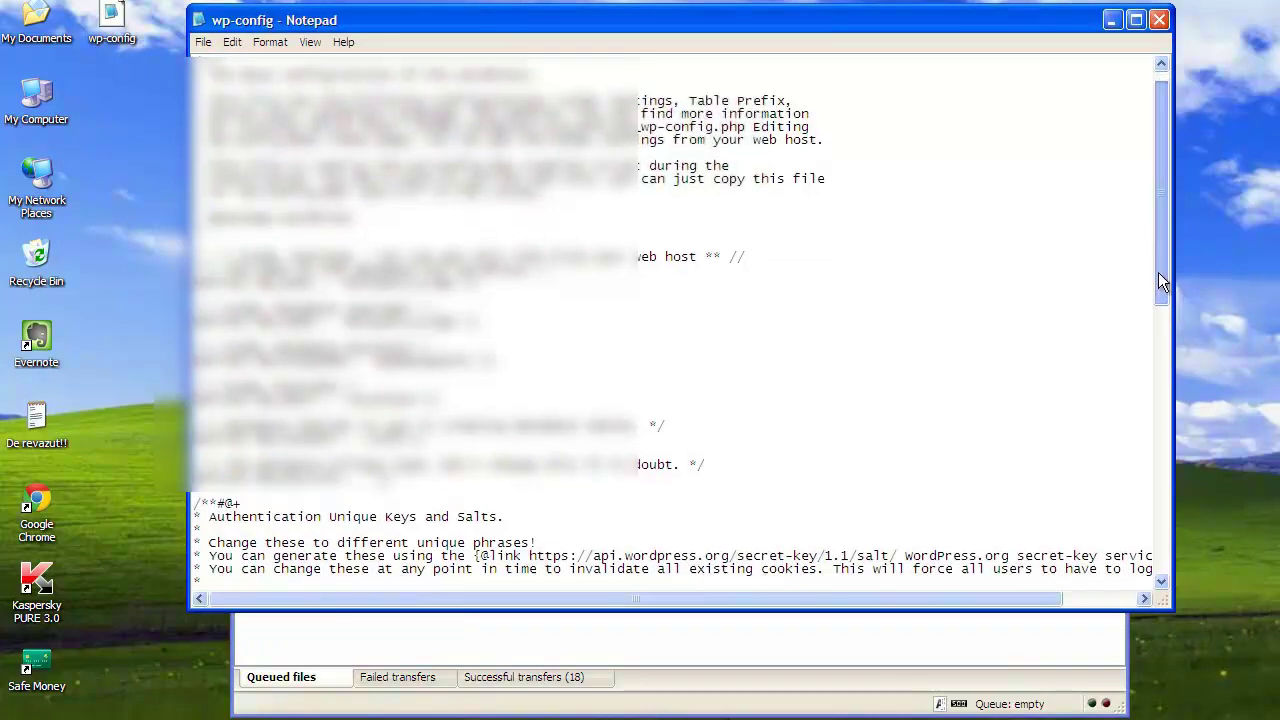
# Set the WPLANG value to ro_RO in wp-config.php, save the file and close Notepad.
pyautogui.moveTo(1158, 272); pyautogui.dragTo(1158, 560)
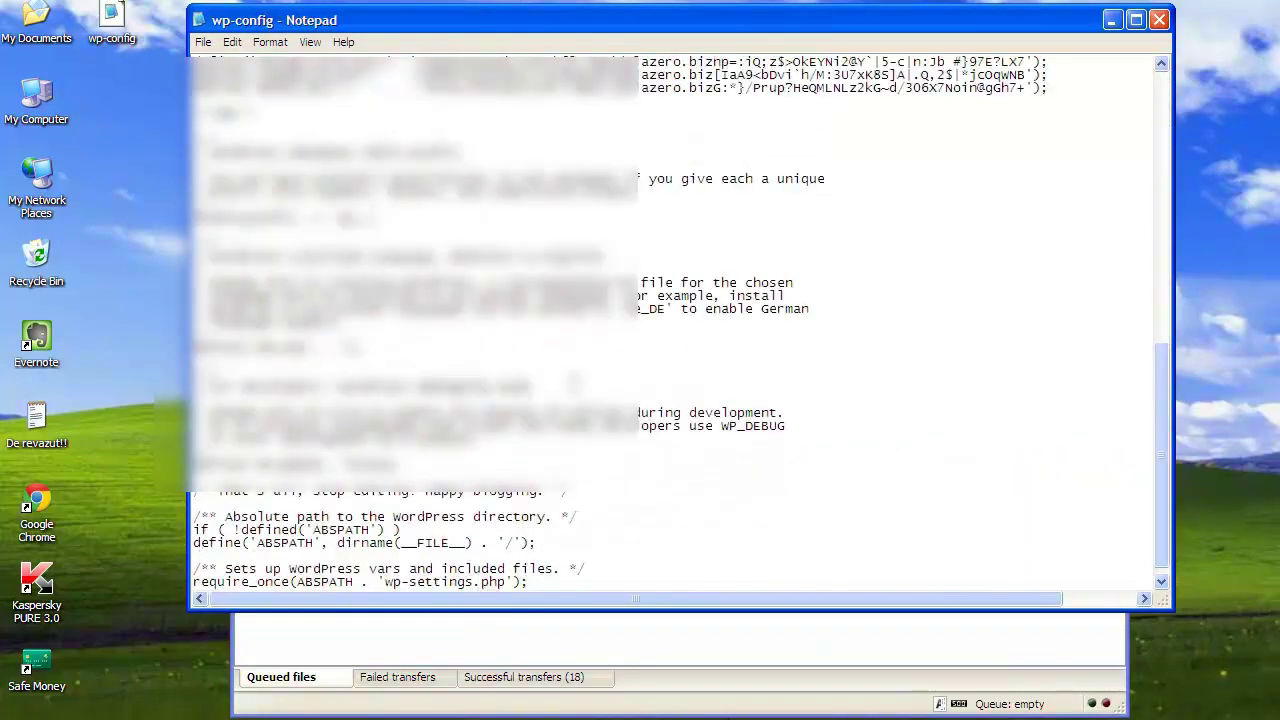
pyautogui.moveTo(194, 352); pyautogui.dragTo(226, 352)
pyautogui.moveTo(62, 362); pyautogui.dragTo(212, 362)
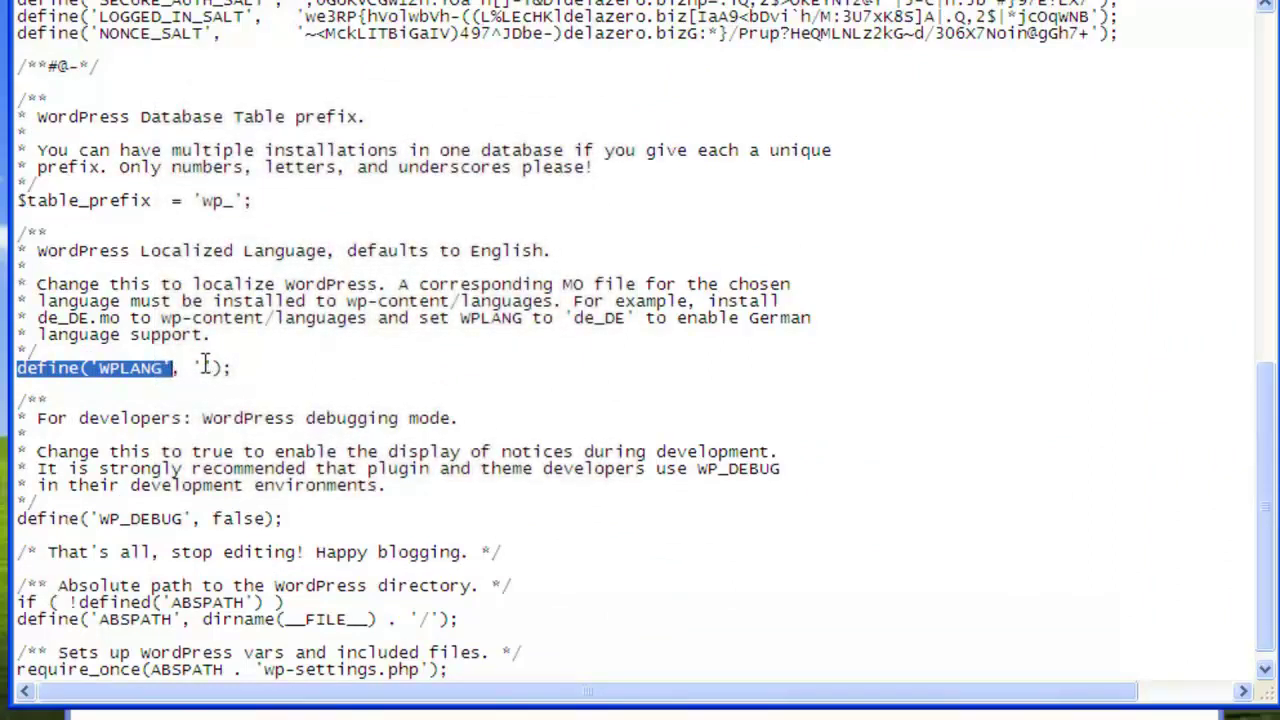
pyautogui.click(203, 366)
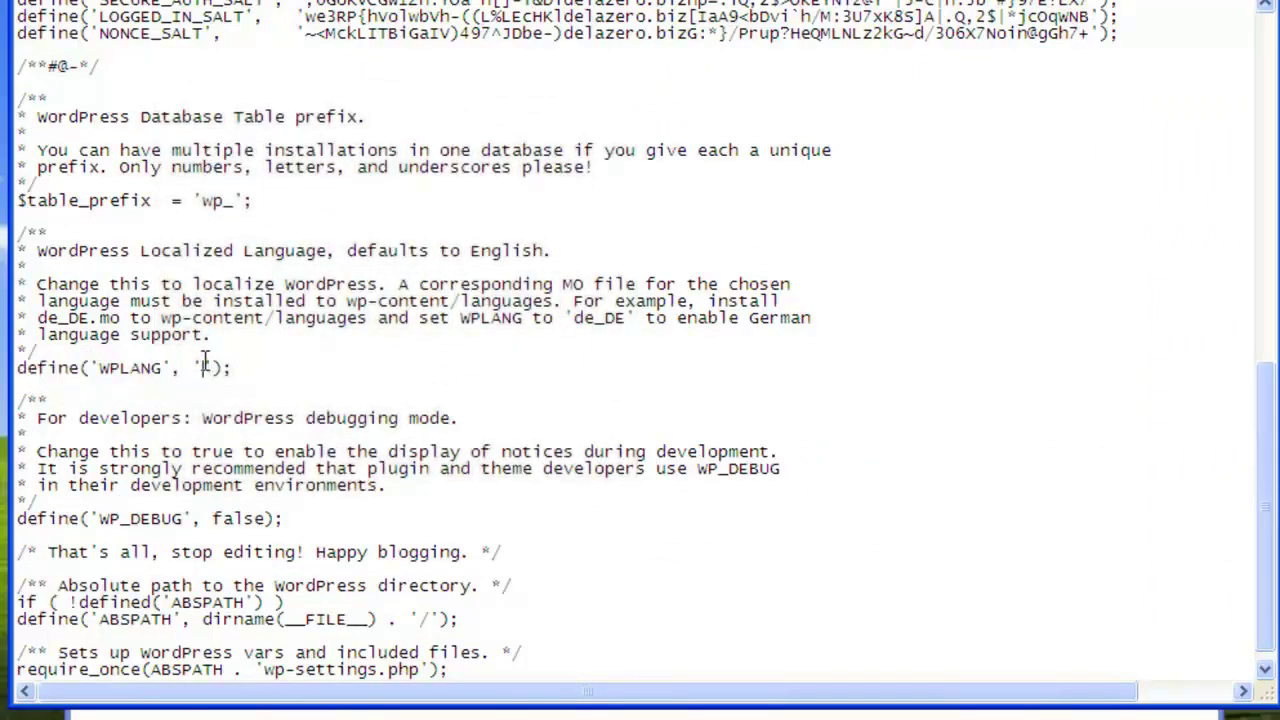
pyautogui.write('ro_RO')
pyautogui.click(22, 0)
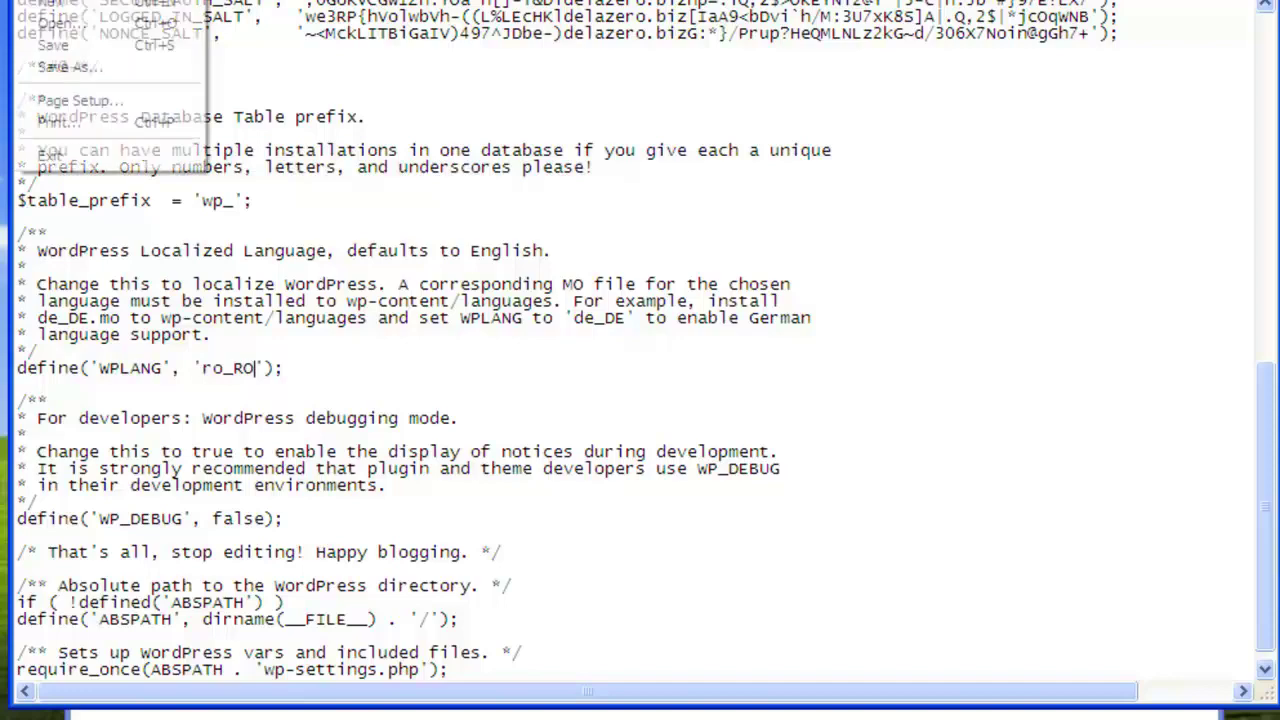
pyautogui.click(42, 50)
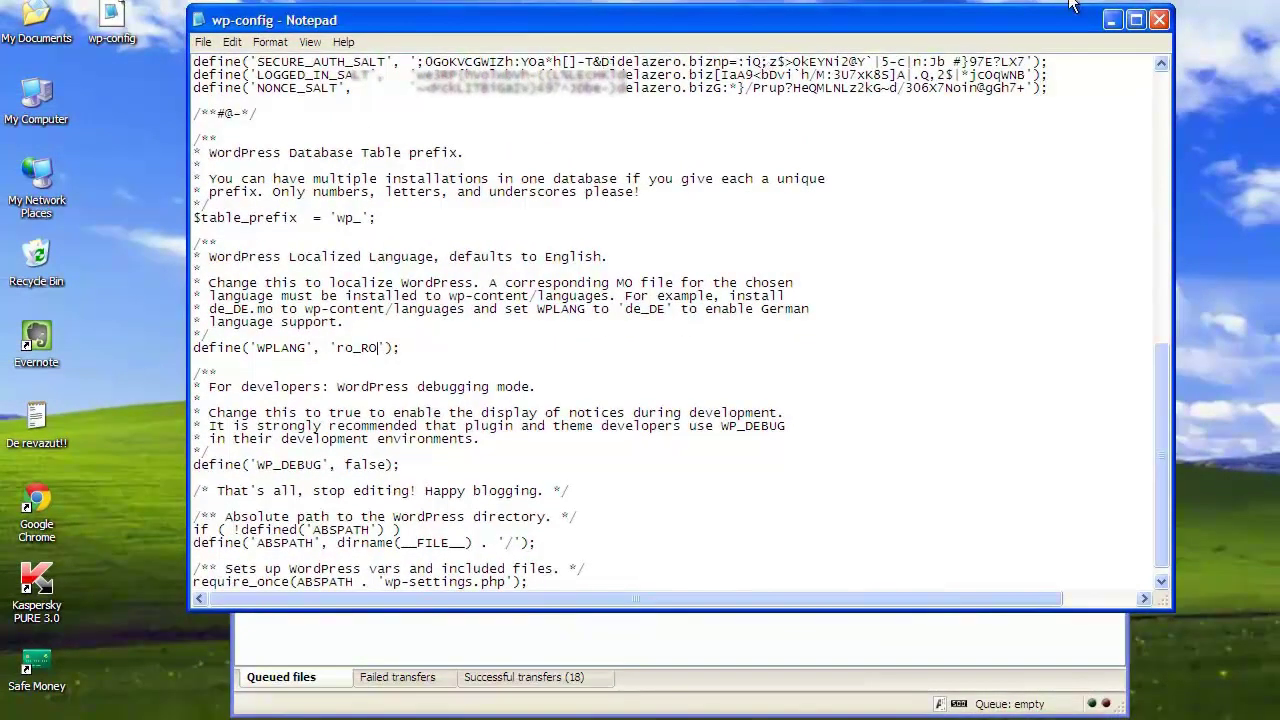
pyautogui.click(1164, 21)
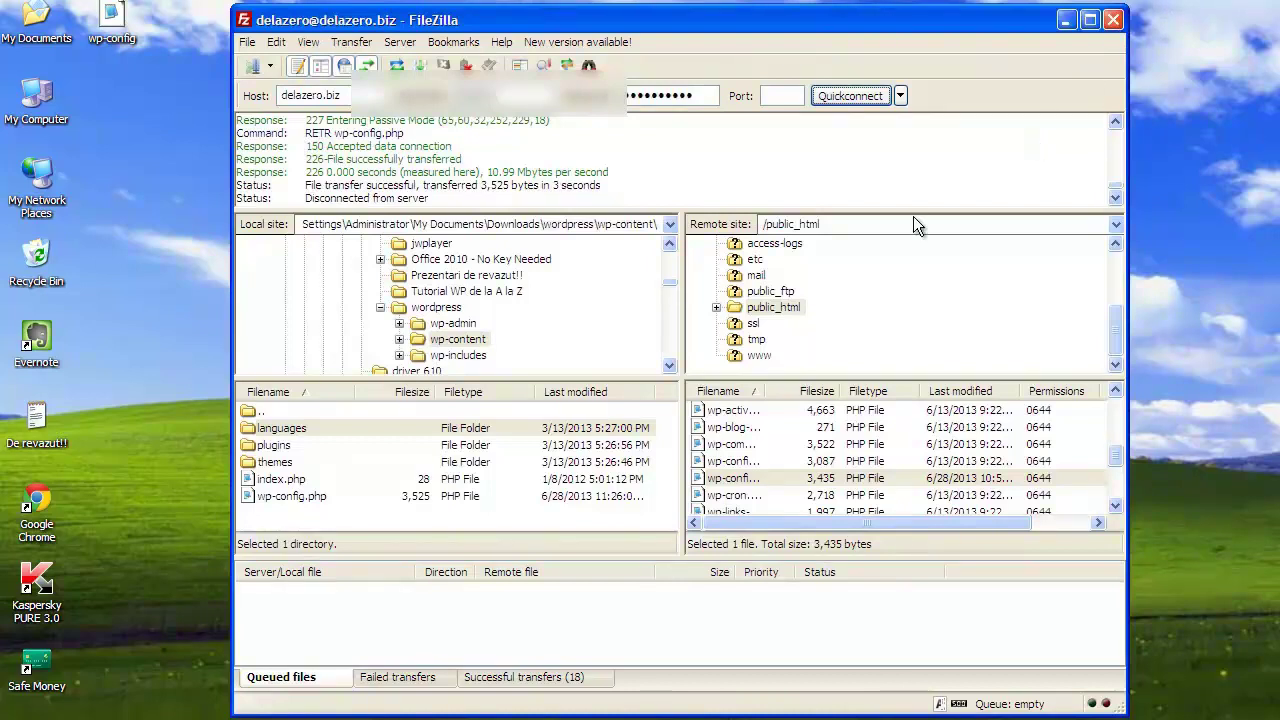
# Upload the edited wp-config.php from the desktop to /public_html on the server, overwriting the existing file.
pyautogui.click(122, 22)
pyautogui.click(122, 22)
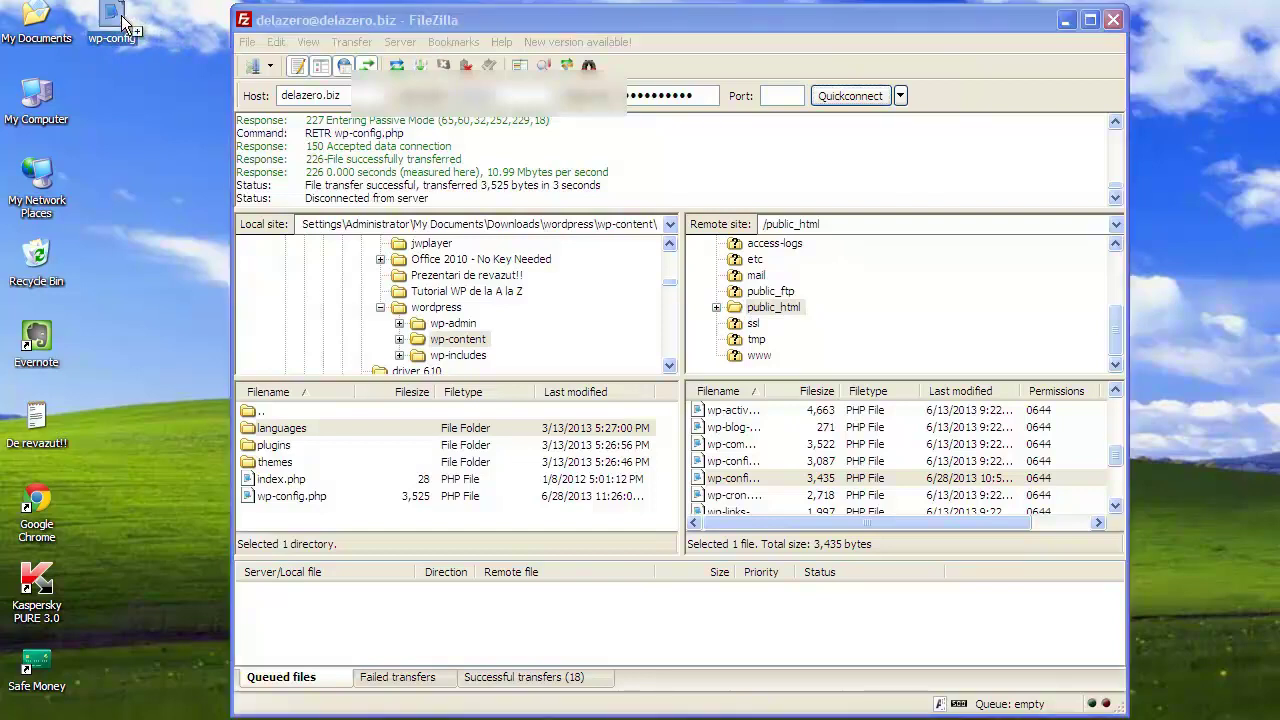
pyautogui.moveTo(122, 22); pyautogui.dragTo(809, 463)
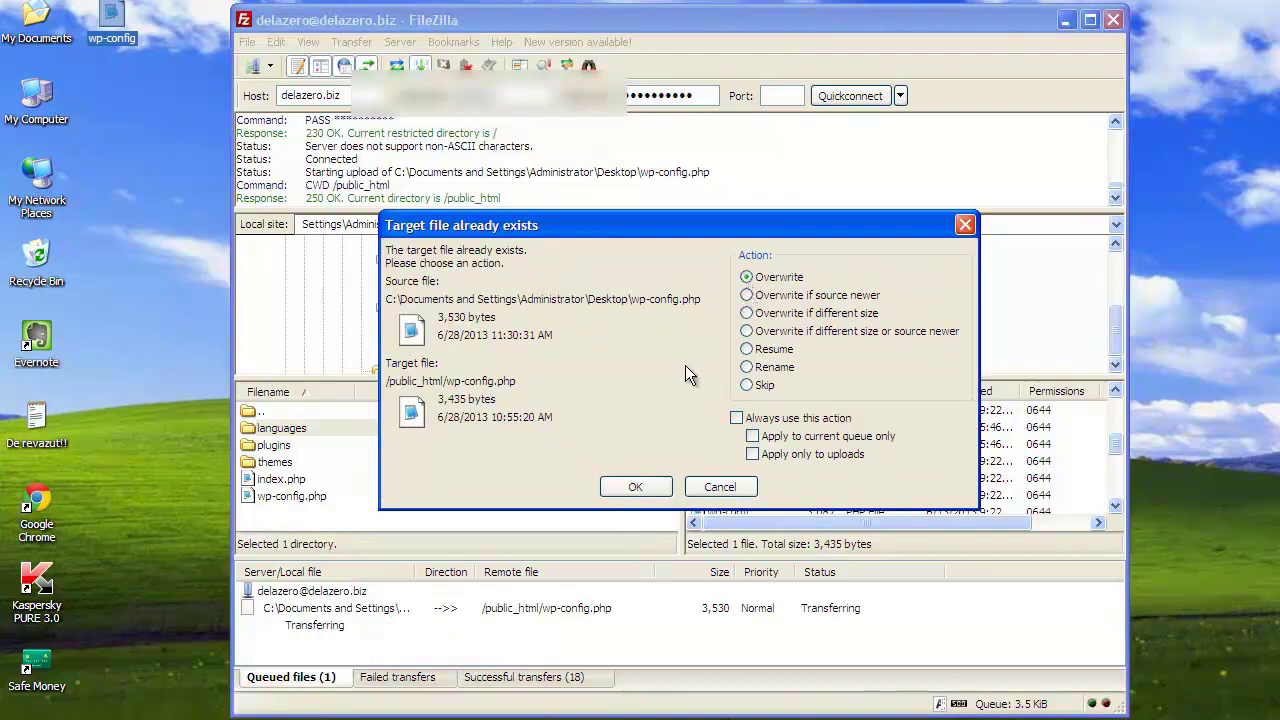
pyautogui.click(652, 487)
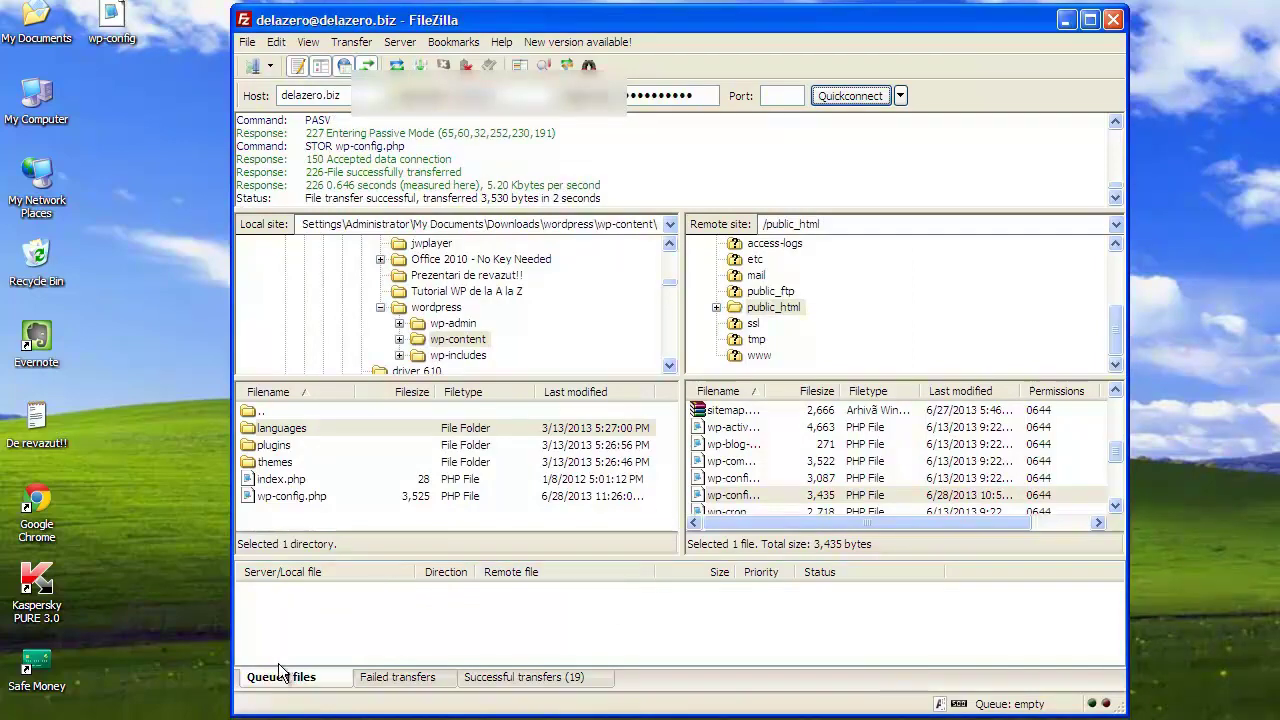
# Switch to Chrome, reload the delazero.biz article and check the language of its comment form.
pyautogui.hotkey('alt', 'Tab')
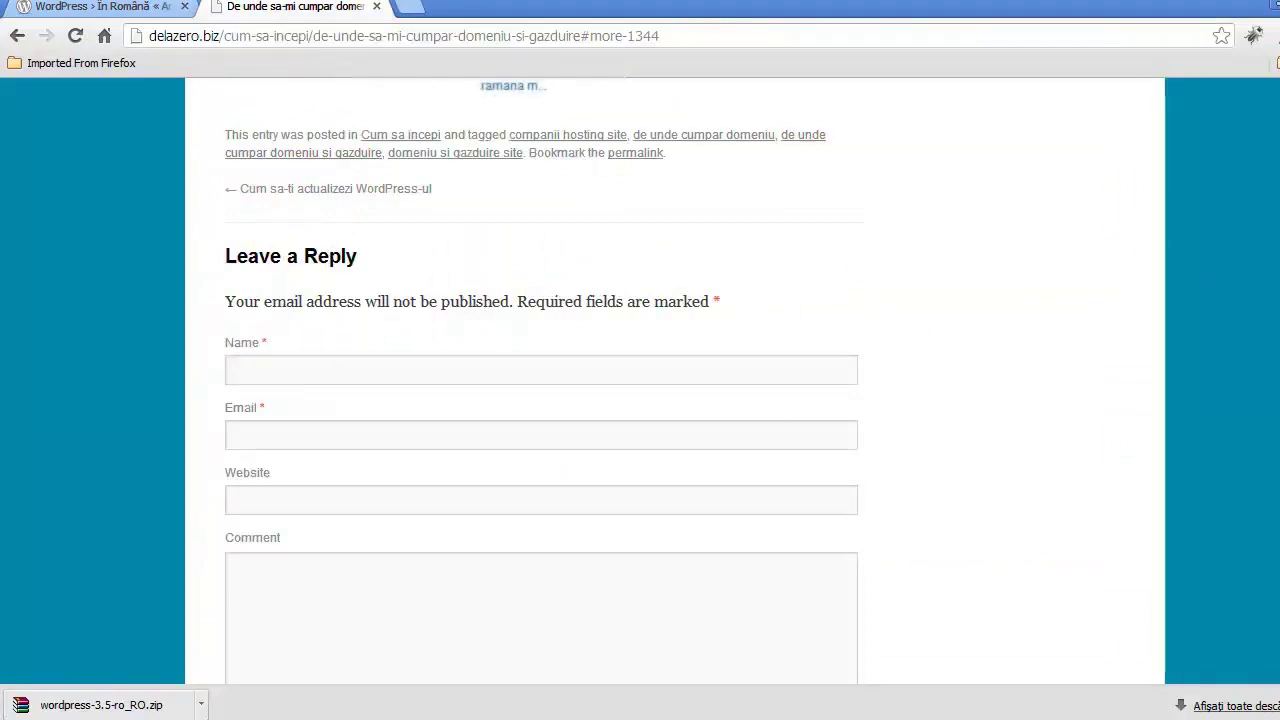
pyautogui.scroll(10, 544, 380)
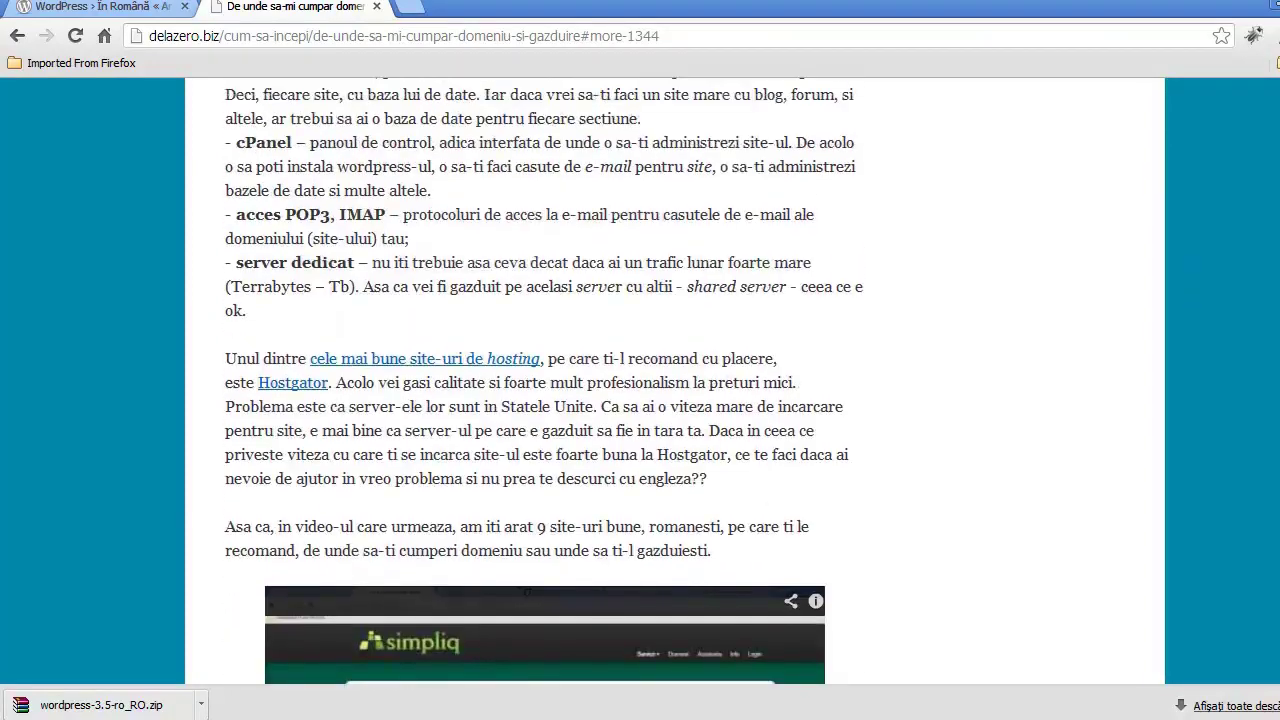
pyautogui.scroll(-10, 544, 380)
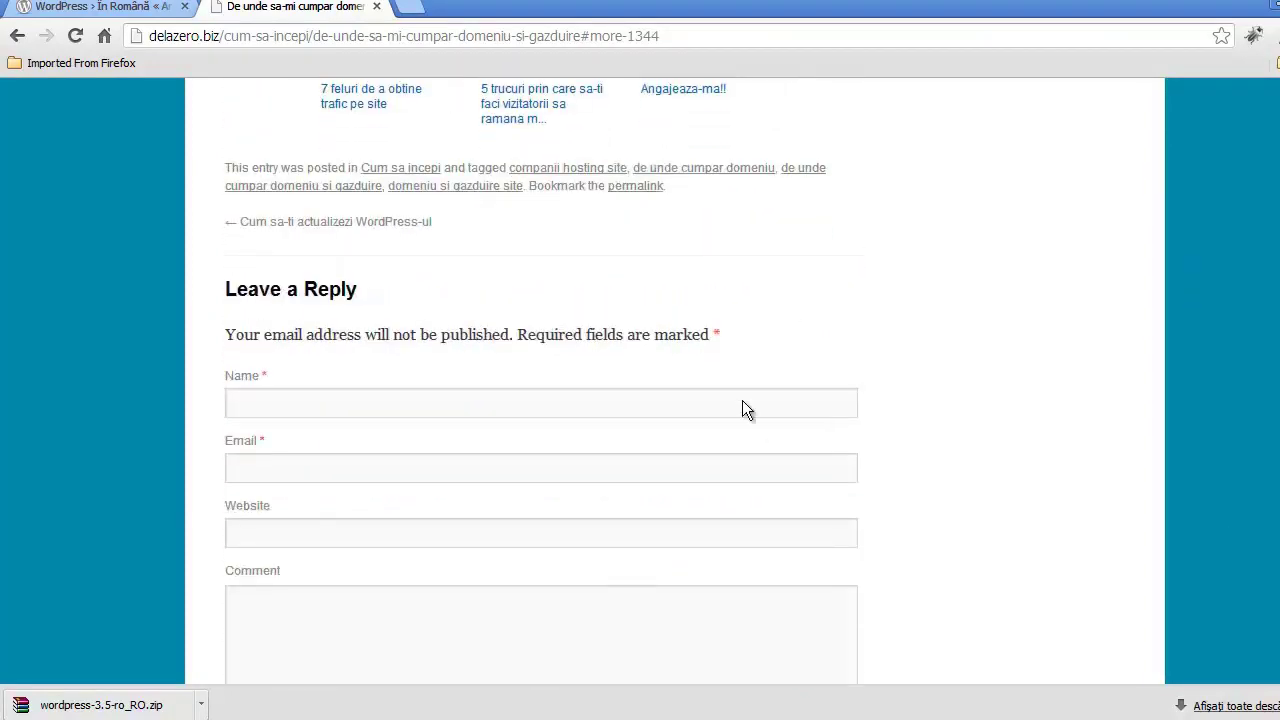
pyautogui.click(76, 36)
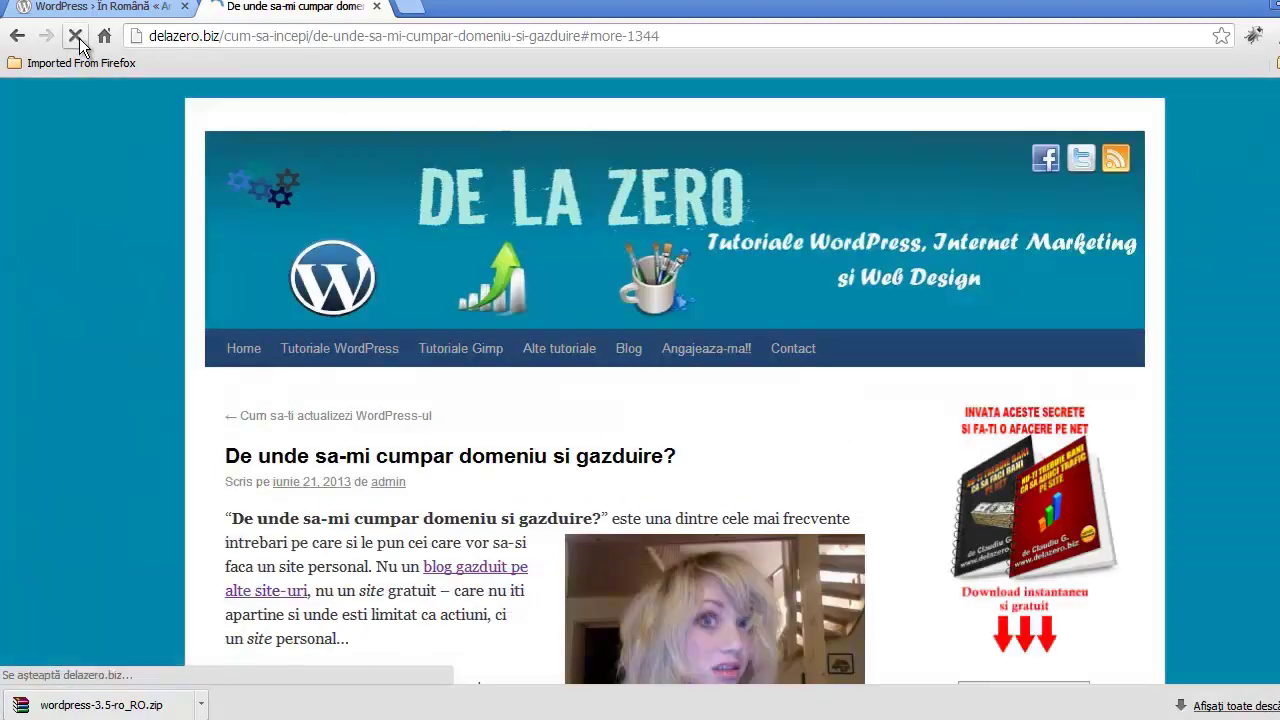
pyautogui.scroll(-15, 544, 291)
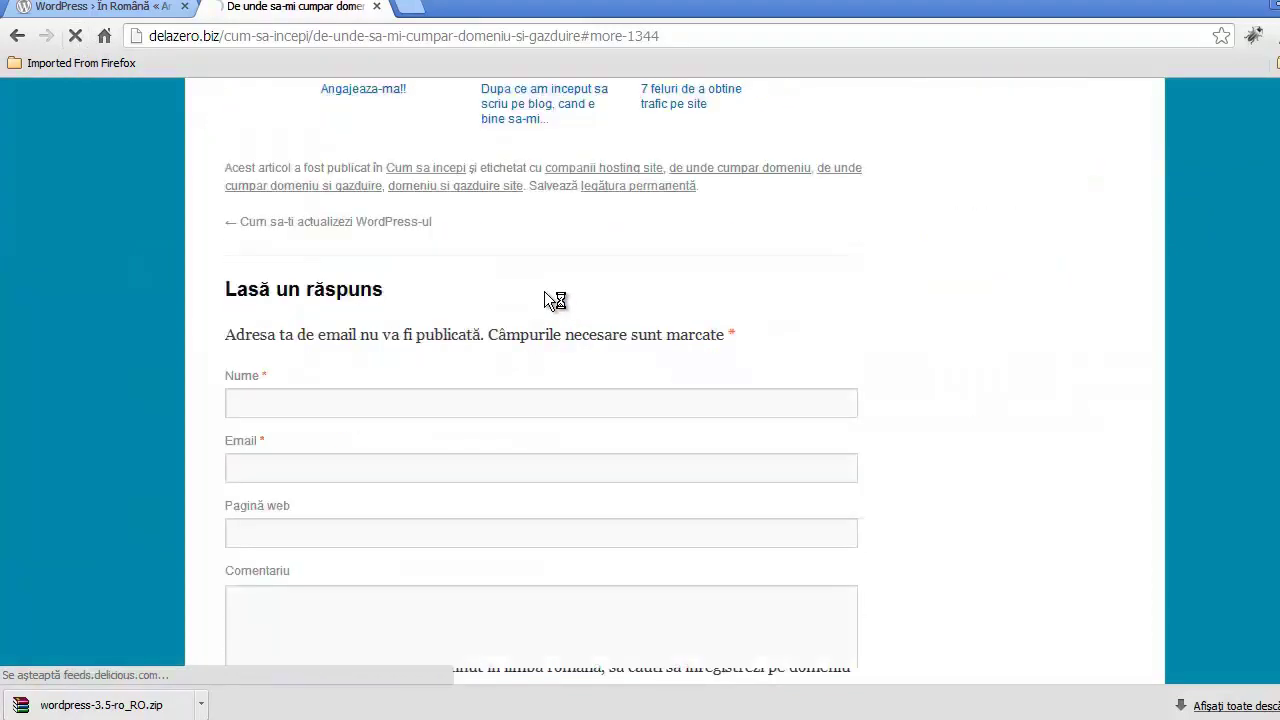